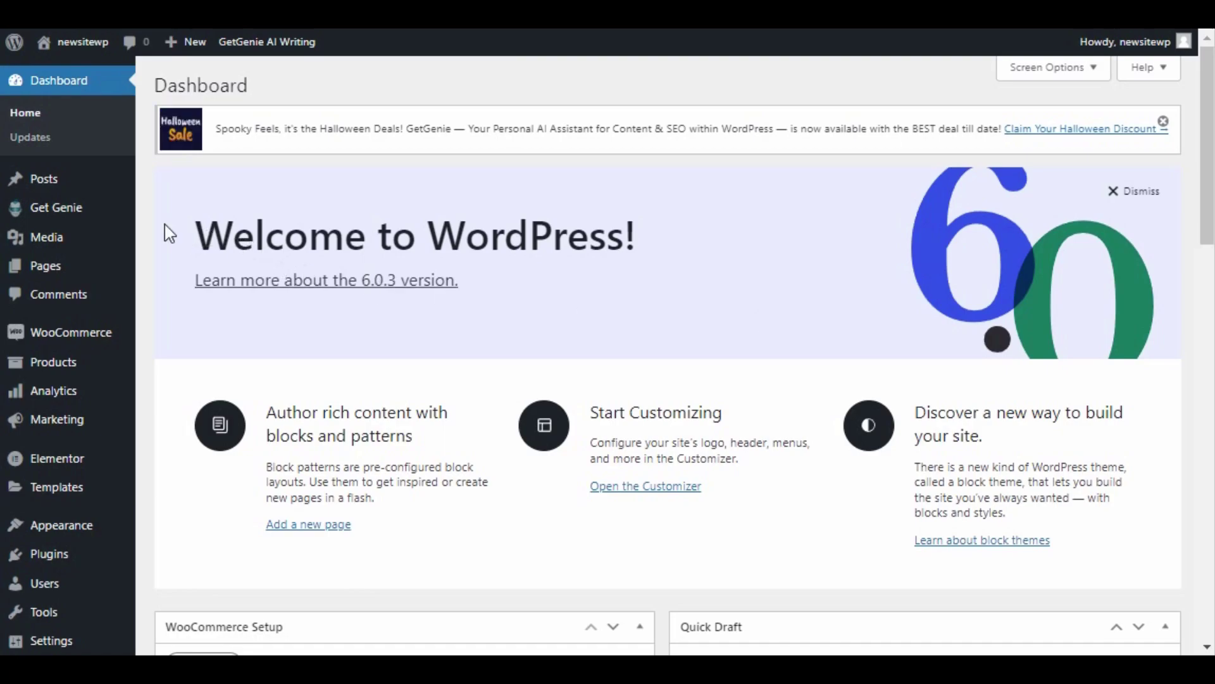
Step: Reveal the Get Genie submenu in the WordPress admin sidebar
mouse_move(100, 218)
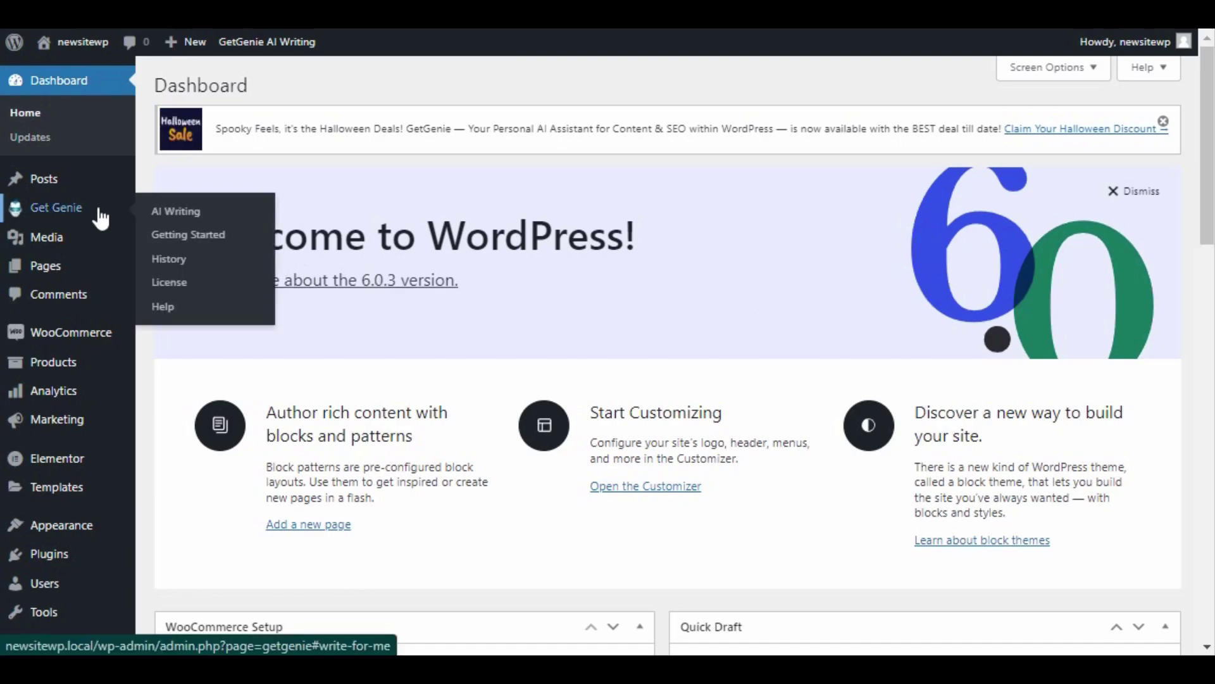
Step: Open Get Genie's AI Writing templates and scroll down to the WooCommerce Product template cards
click(207, 218)
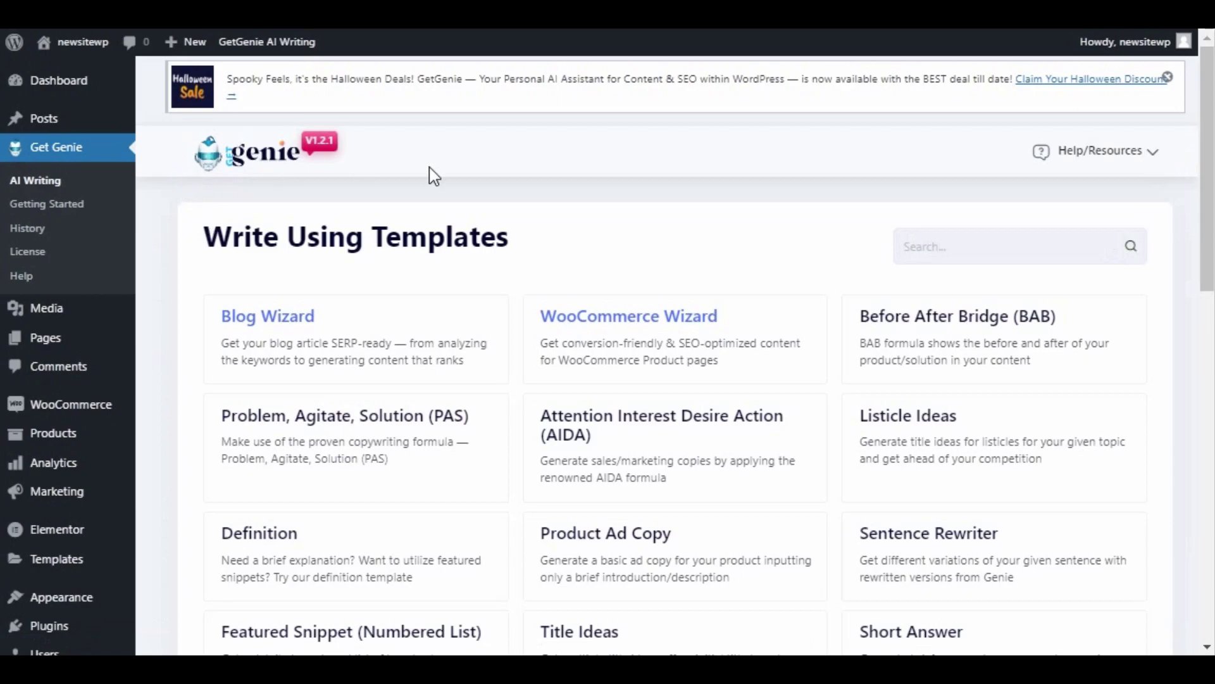
scroll(1116, 209, down, 3)
scroll(1121, 211, up, 2)
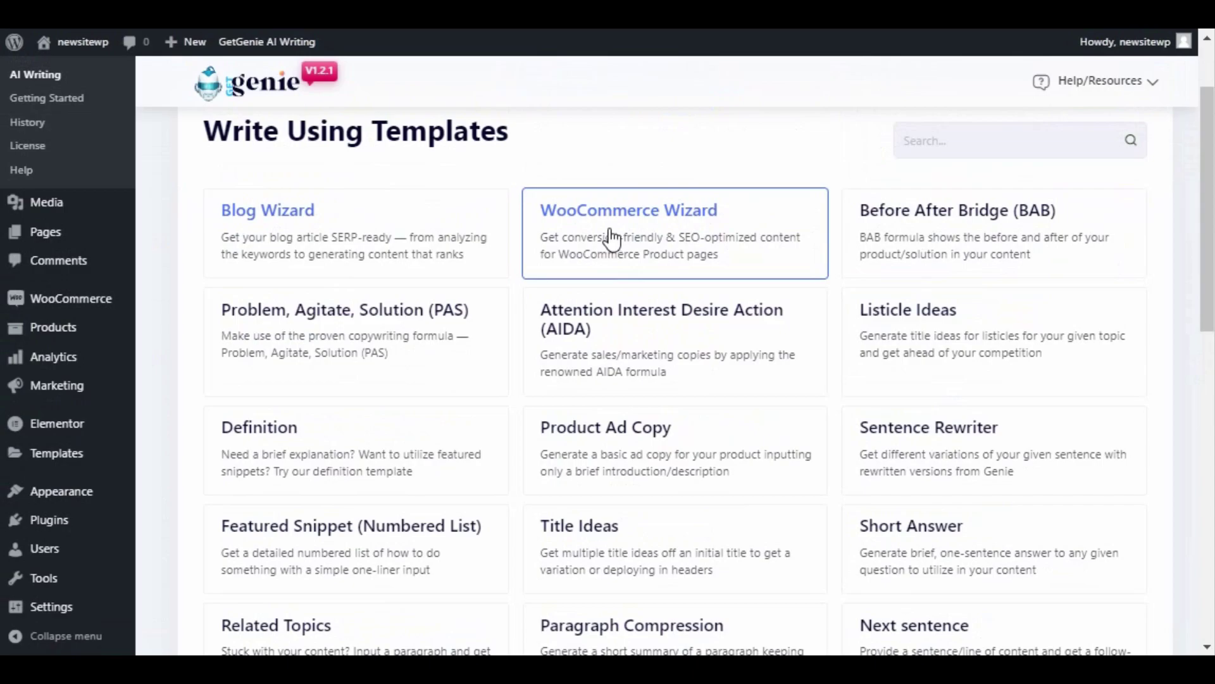
scroll(1185, 248, down, 2)
scroll(1185, 248, down, 2)
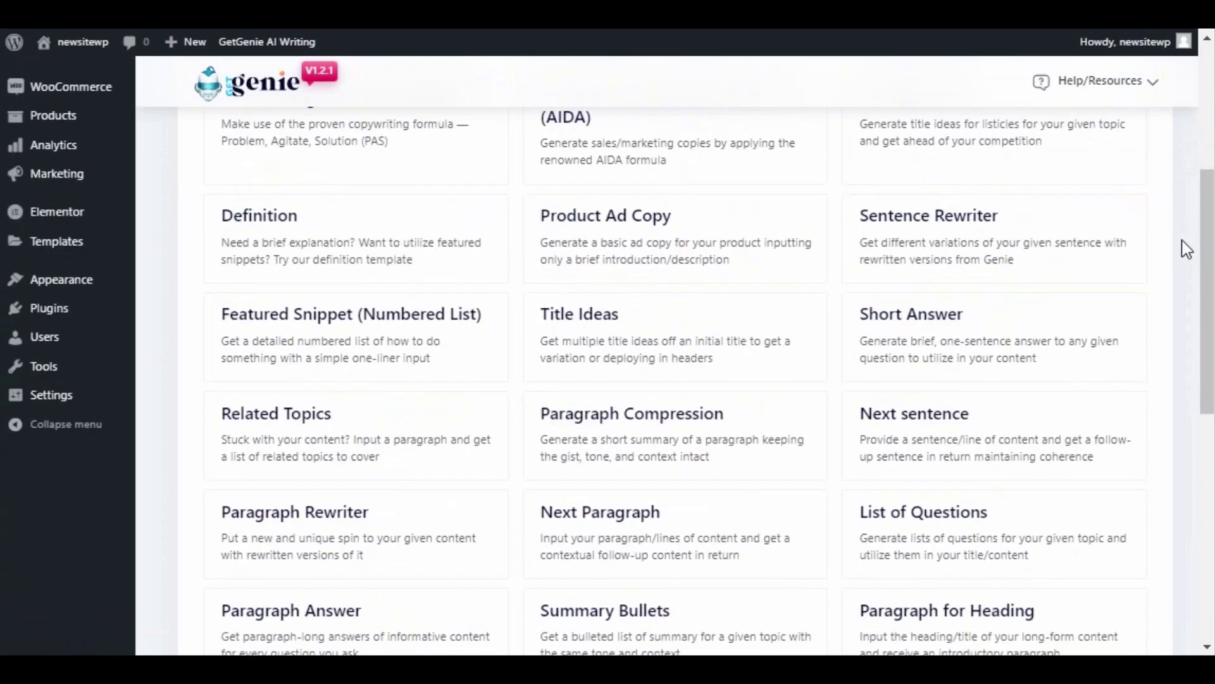
scroll(1186, 248, down, 2)
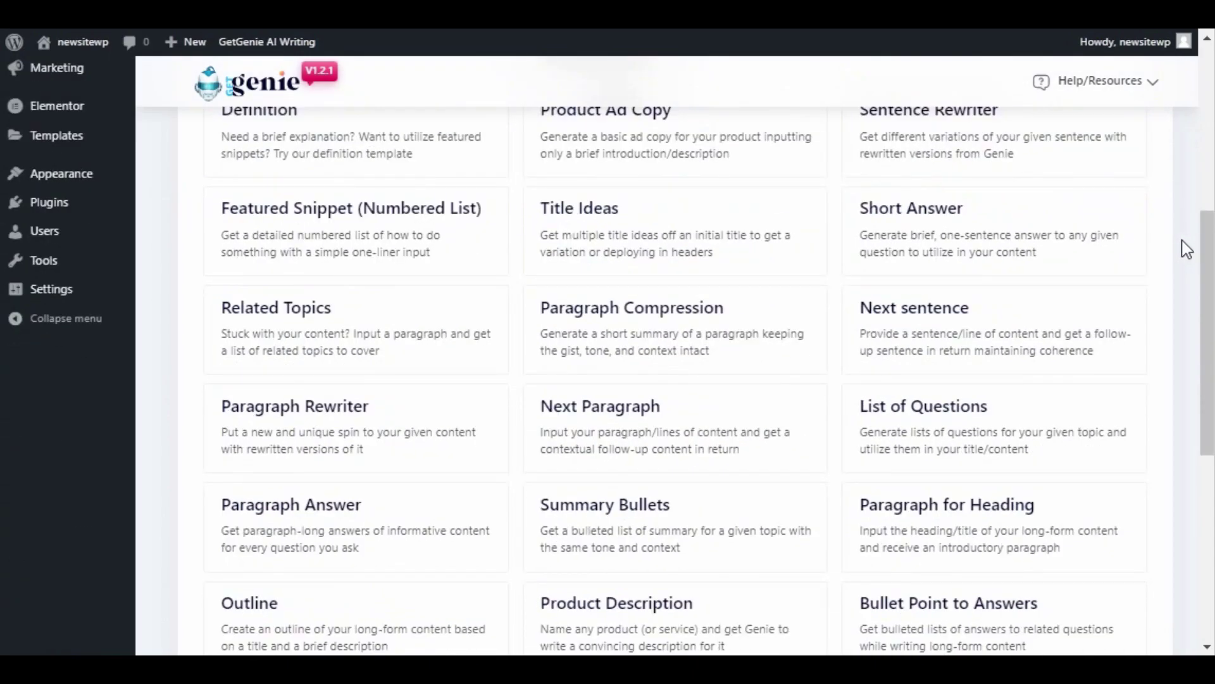
scroll(1185, 248, down, 4)
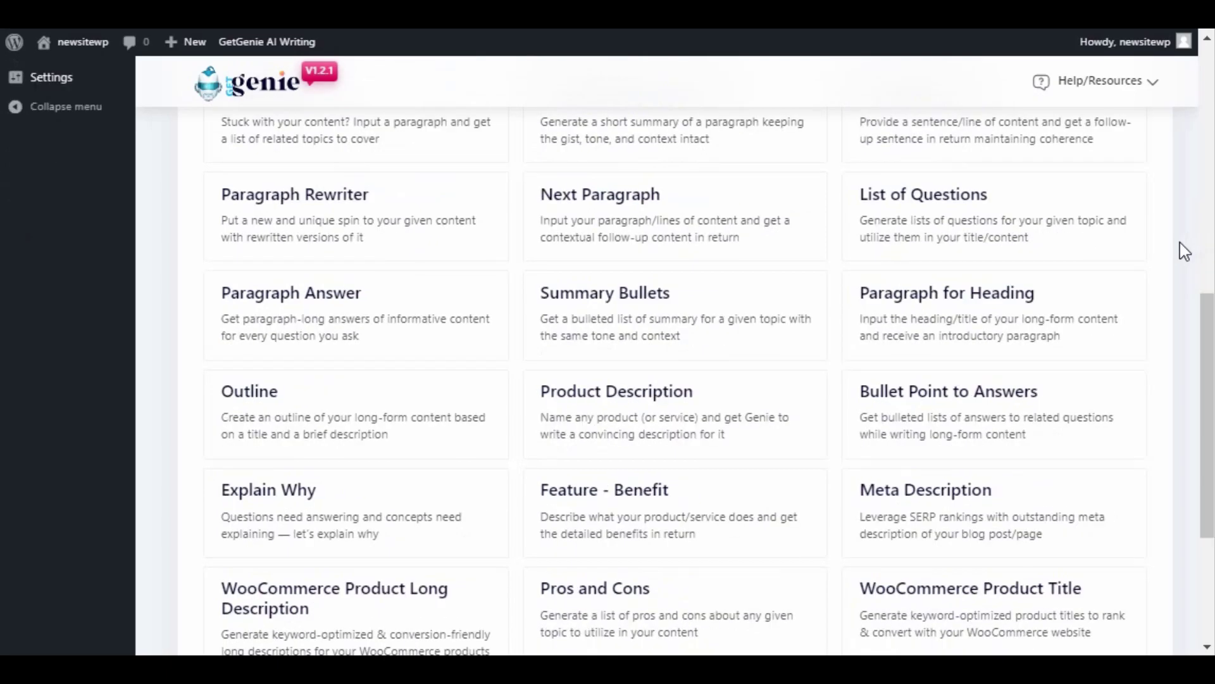
scroll(1186, 252, down, 2)
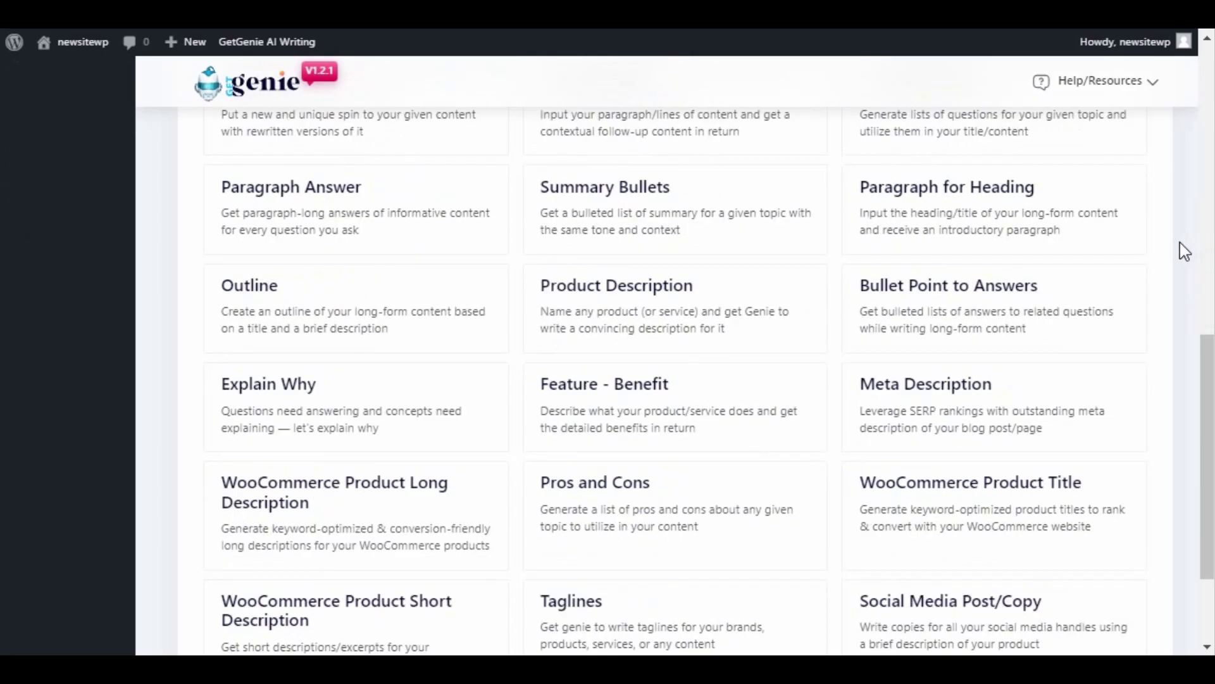
click(425, 503)
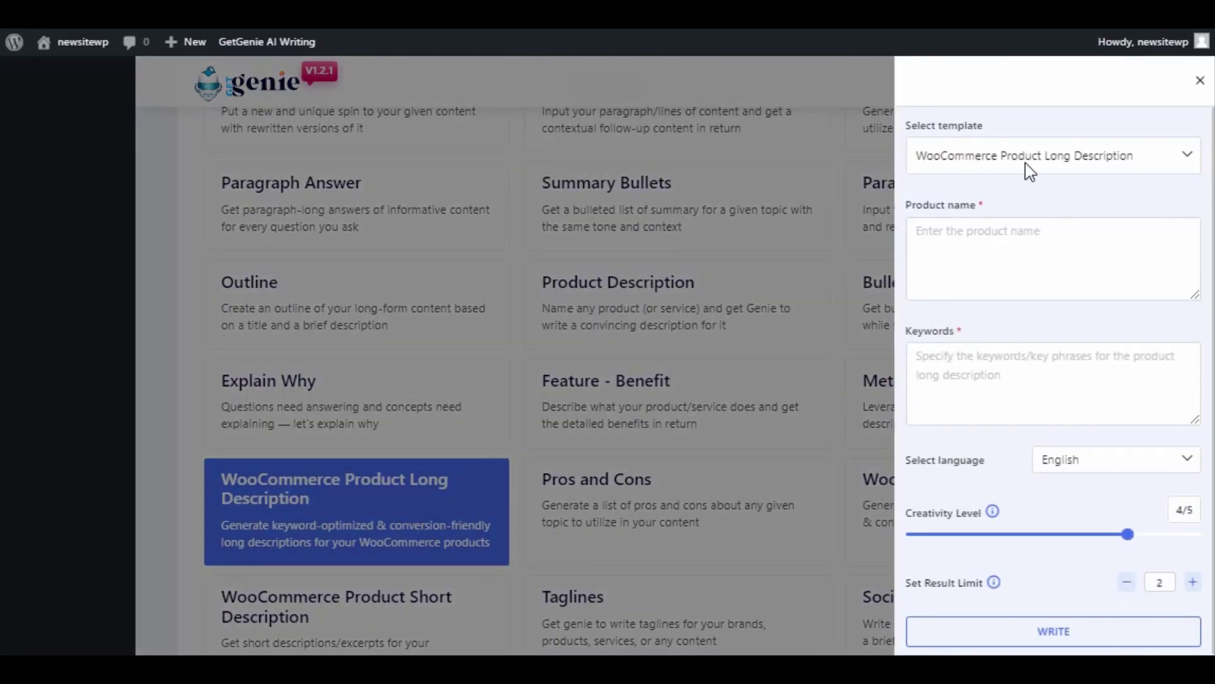
click(1200, 81)
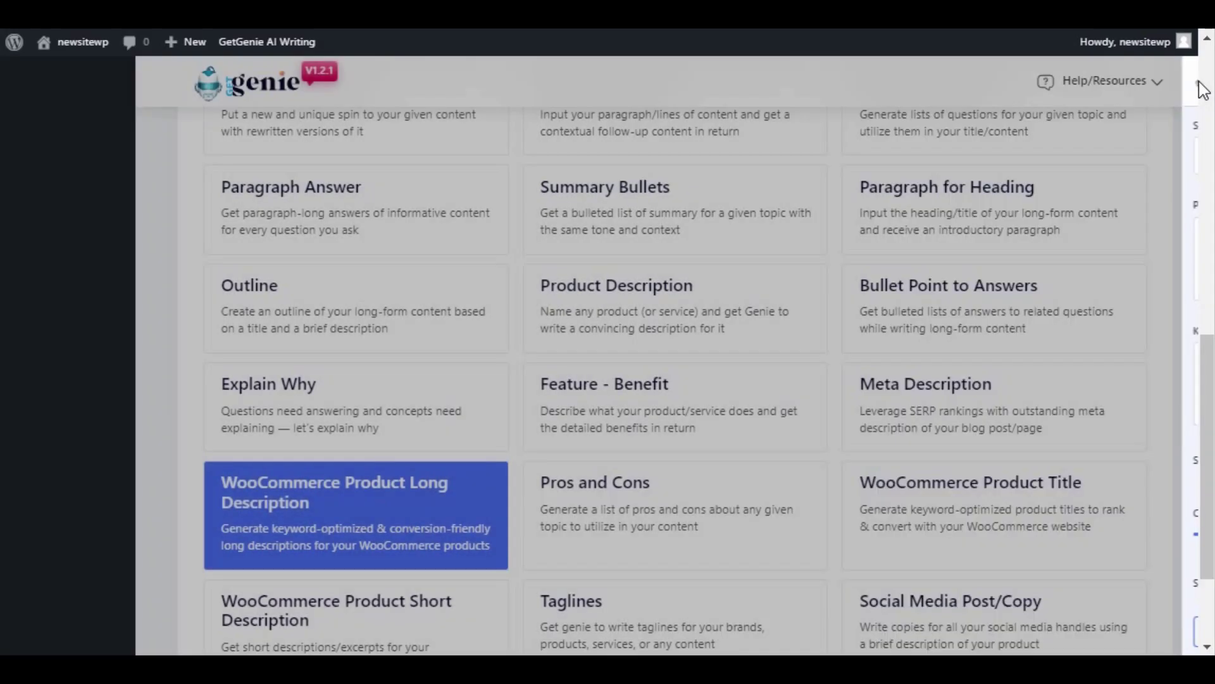
click(1028, 495)
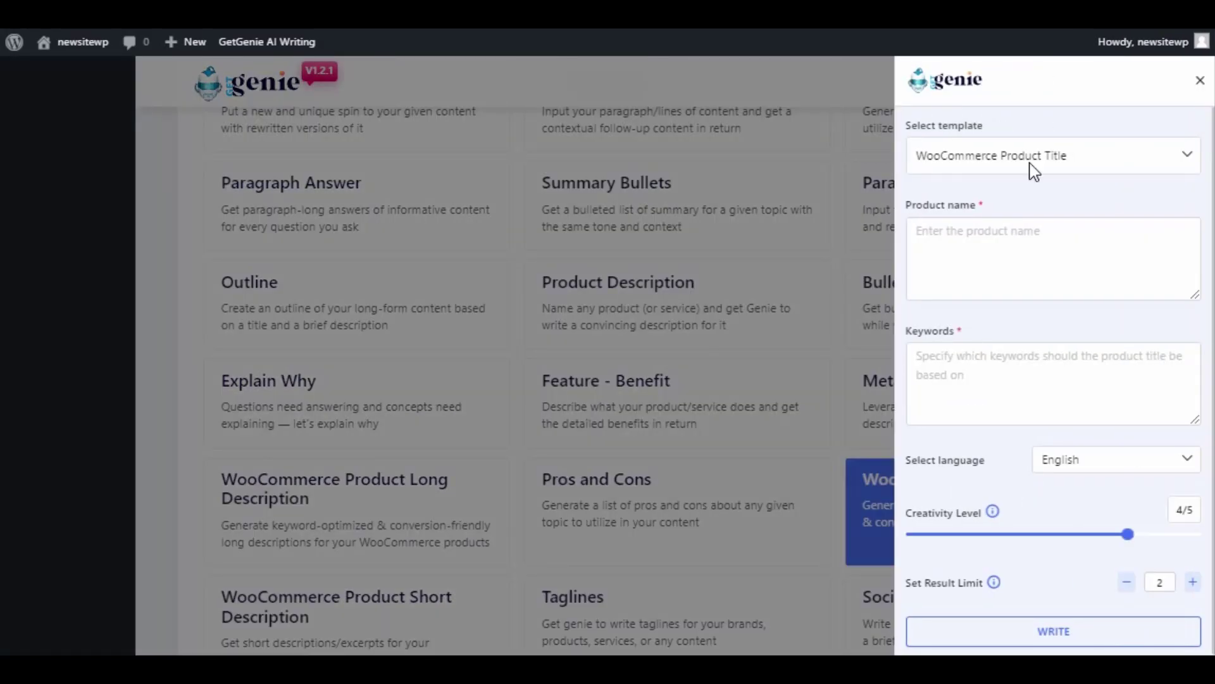
click(1200, 81)
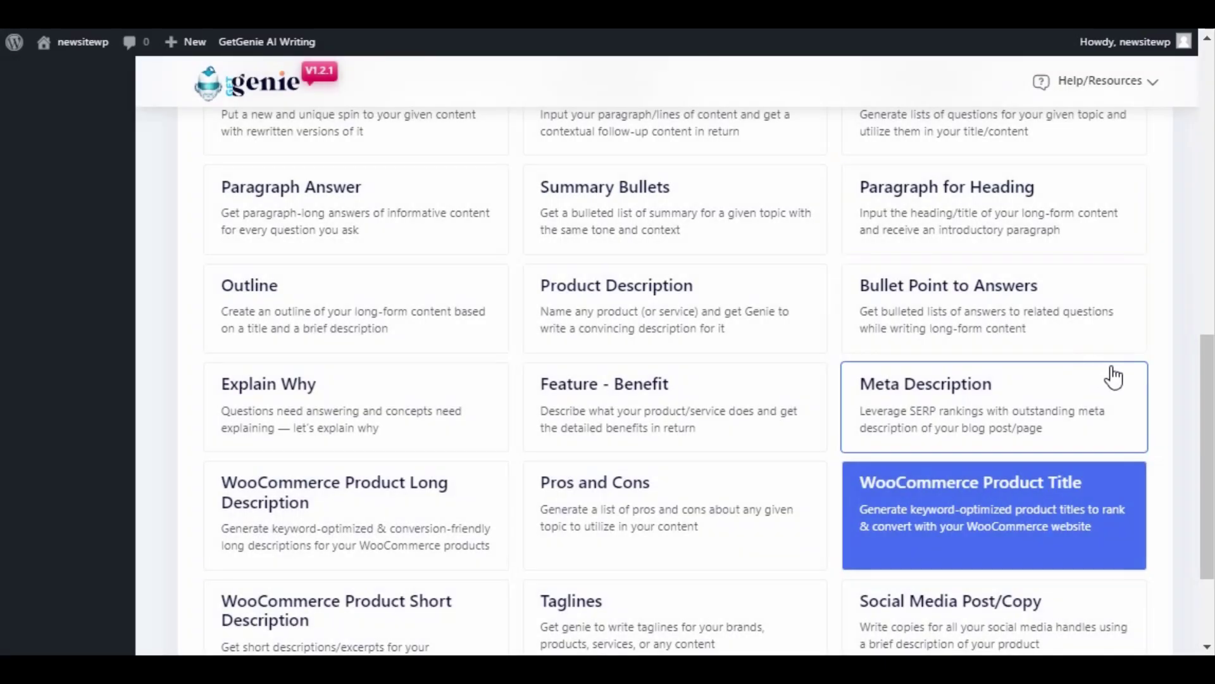
scroll(1114, 378, down, 2)
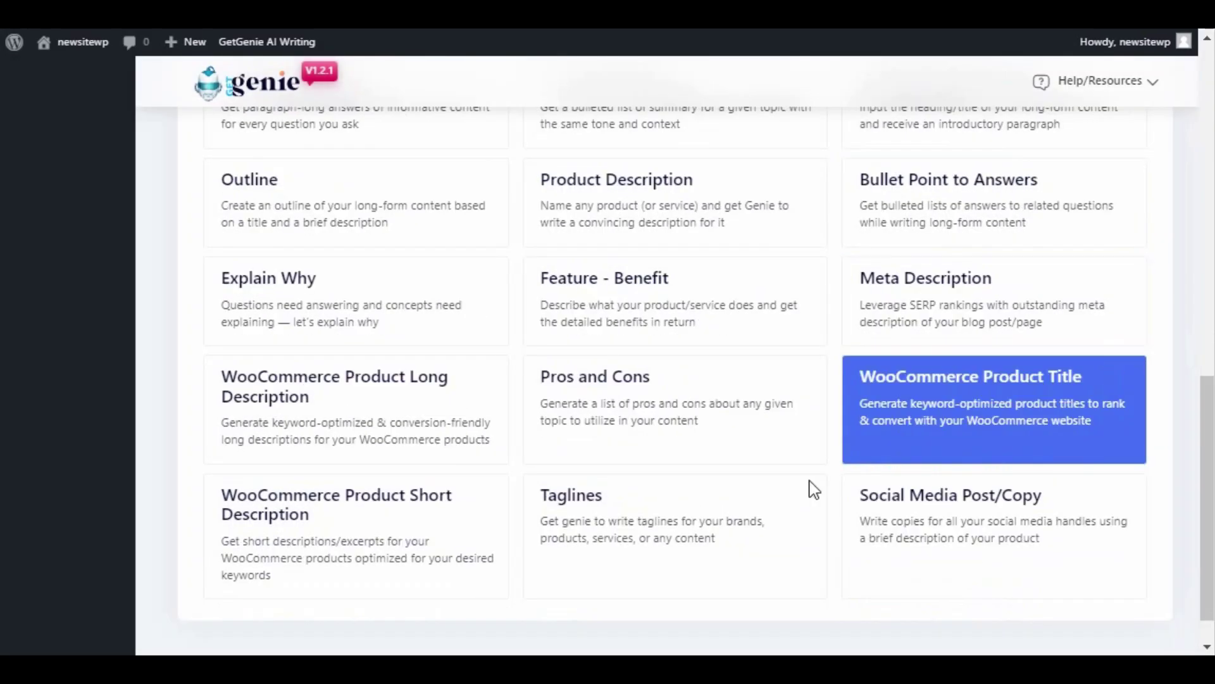
click(360, 522)
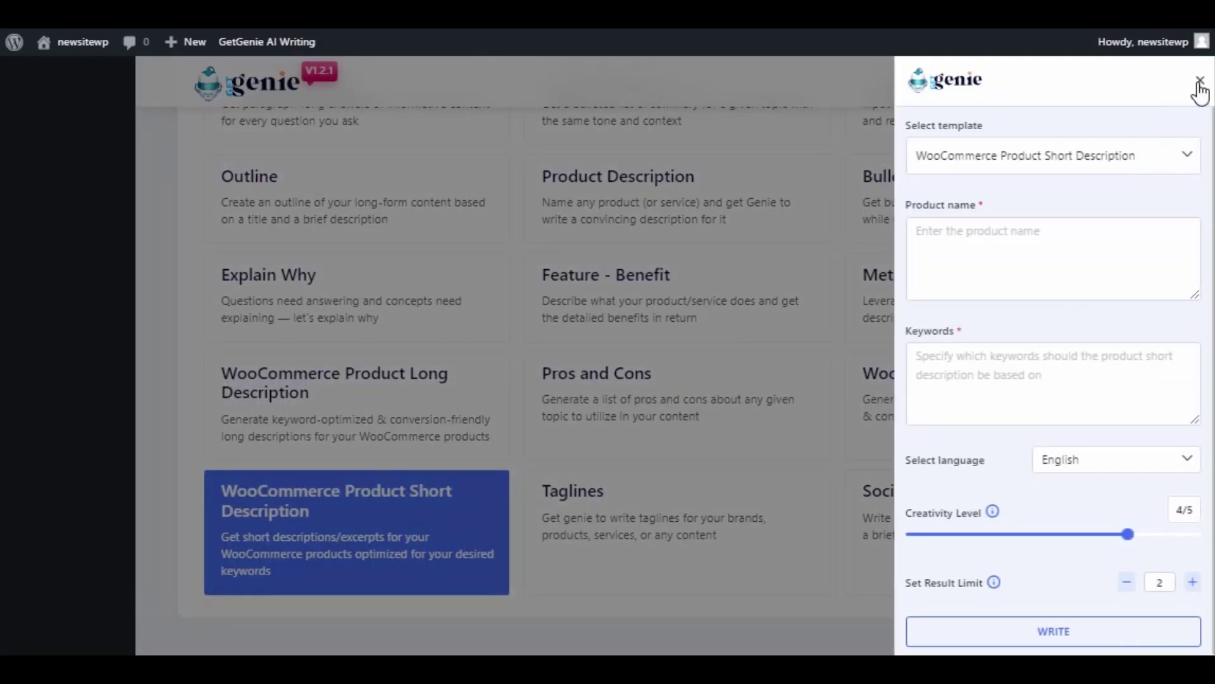
click(1199, 83)
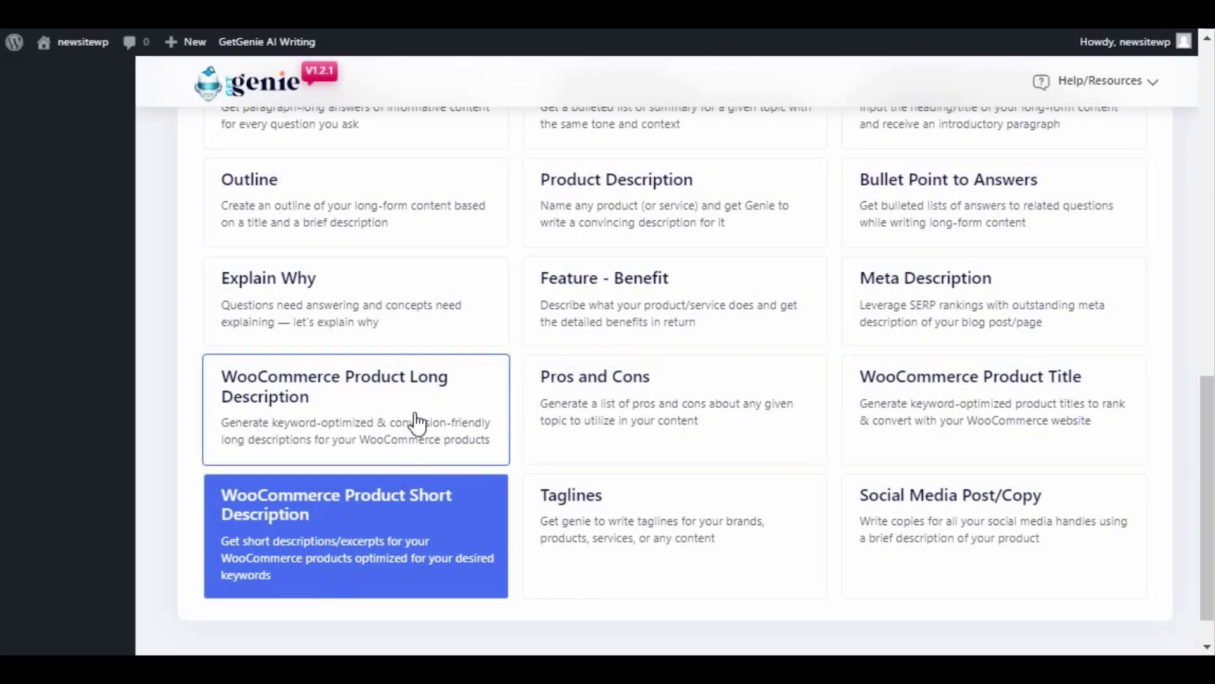
scroll(949, 425, up, 8)
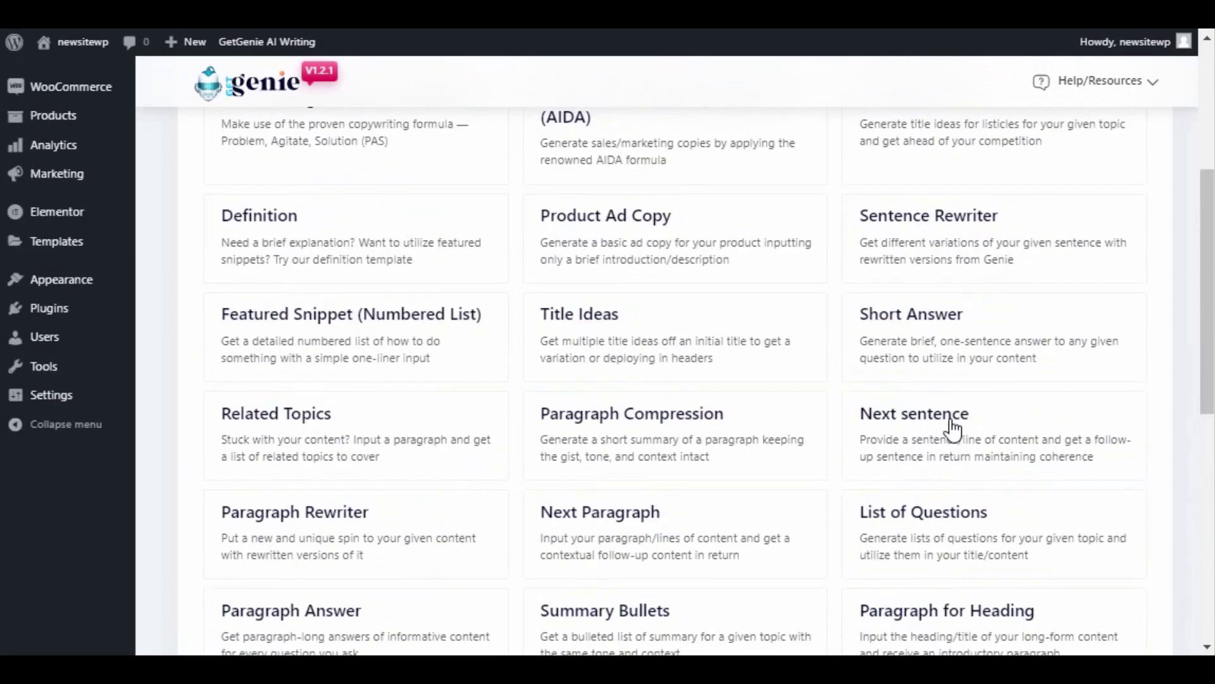
scroll(951, 427, up, 3)
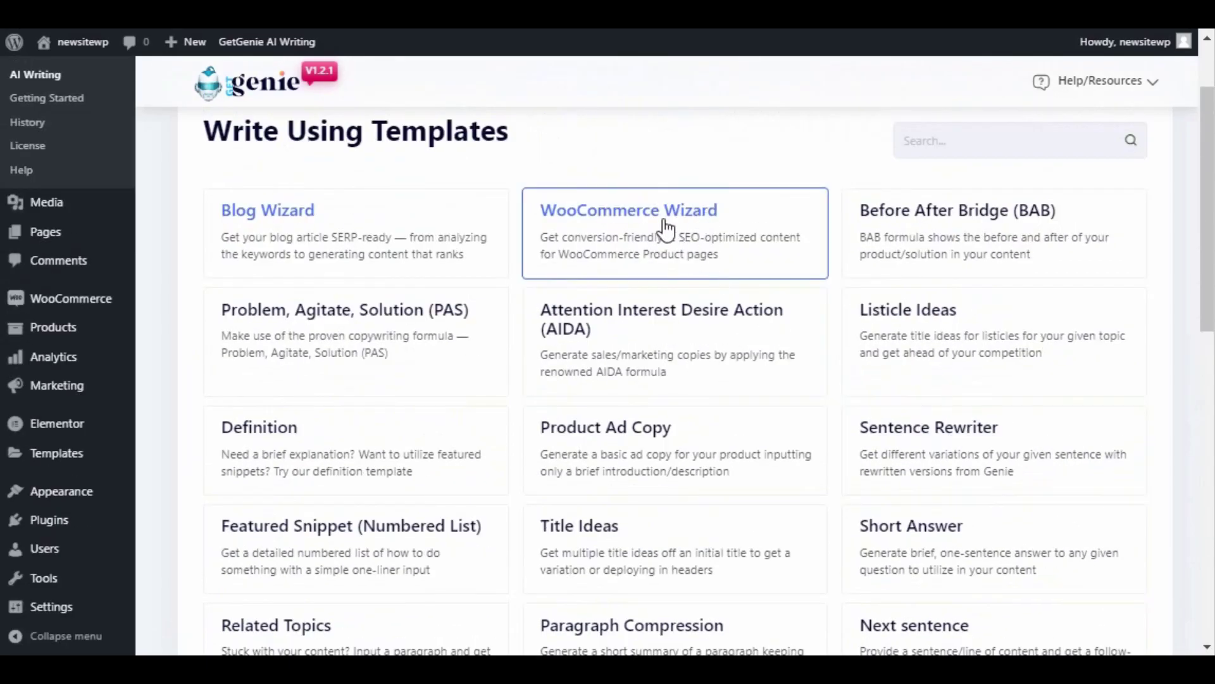
Step: Launch the WooCommerce Wizard, preview its Long Desc and Short Desc steps, and return to Title
click(734, 247)
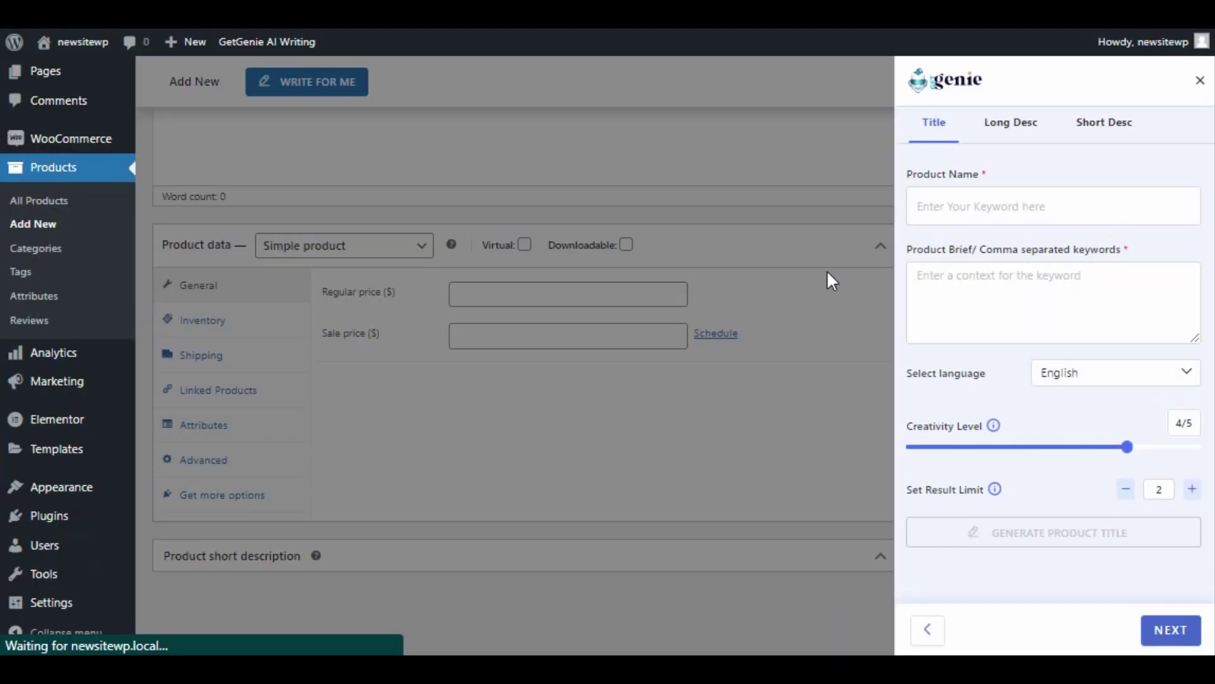
click(1016, 130)
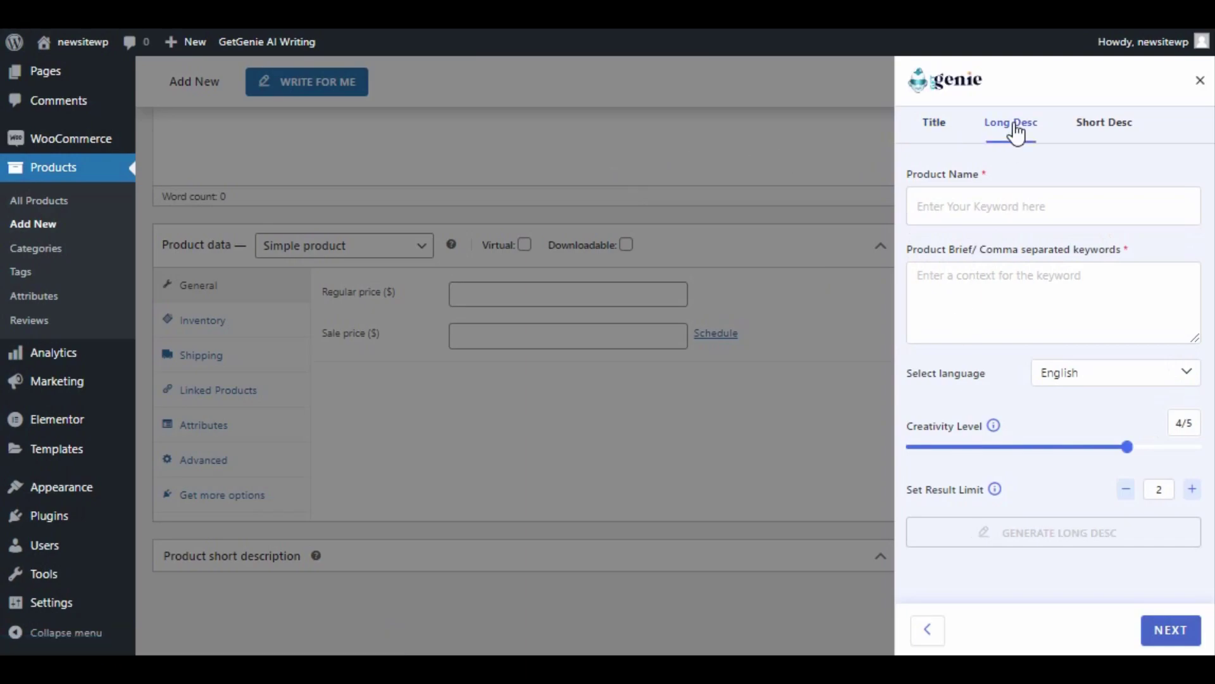
click(1106, 135)
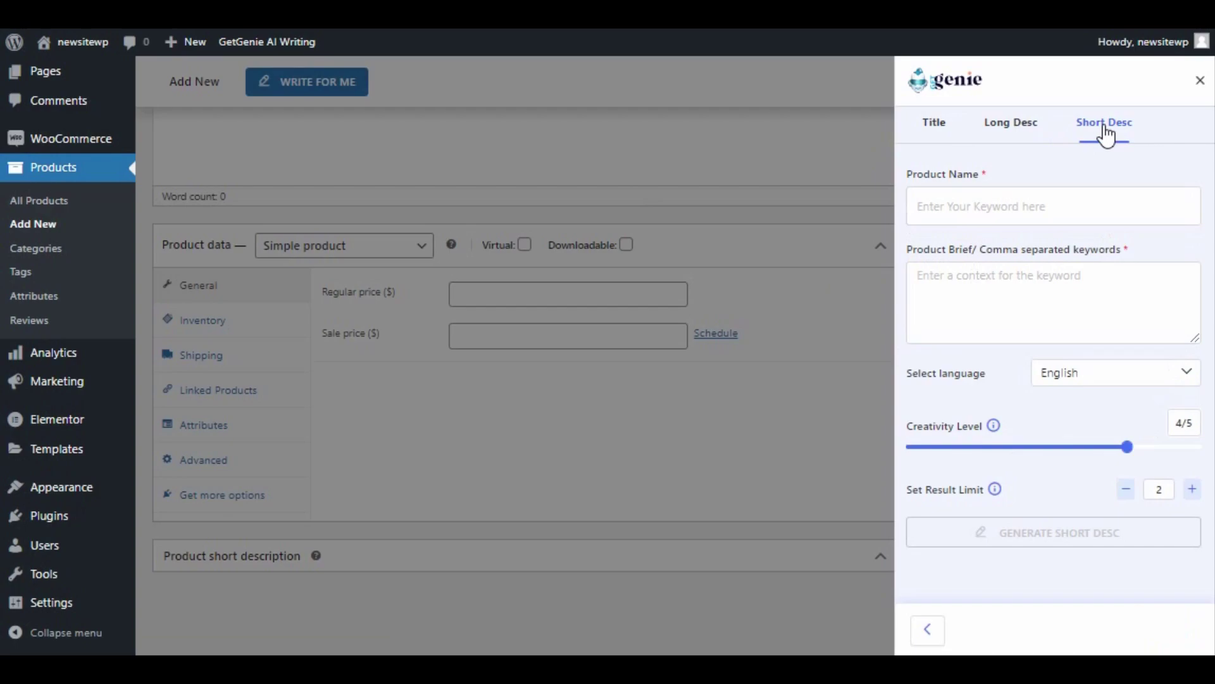
click(942, 133)
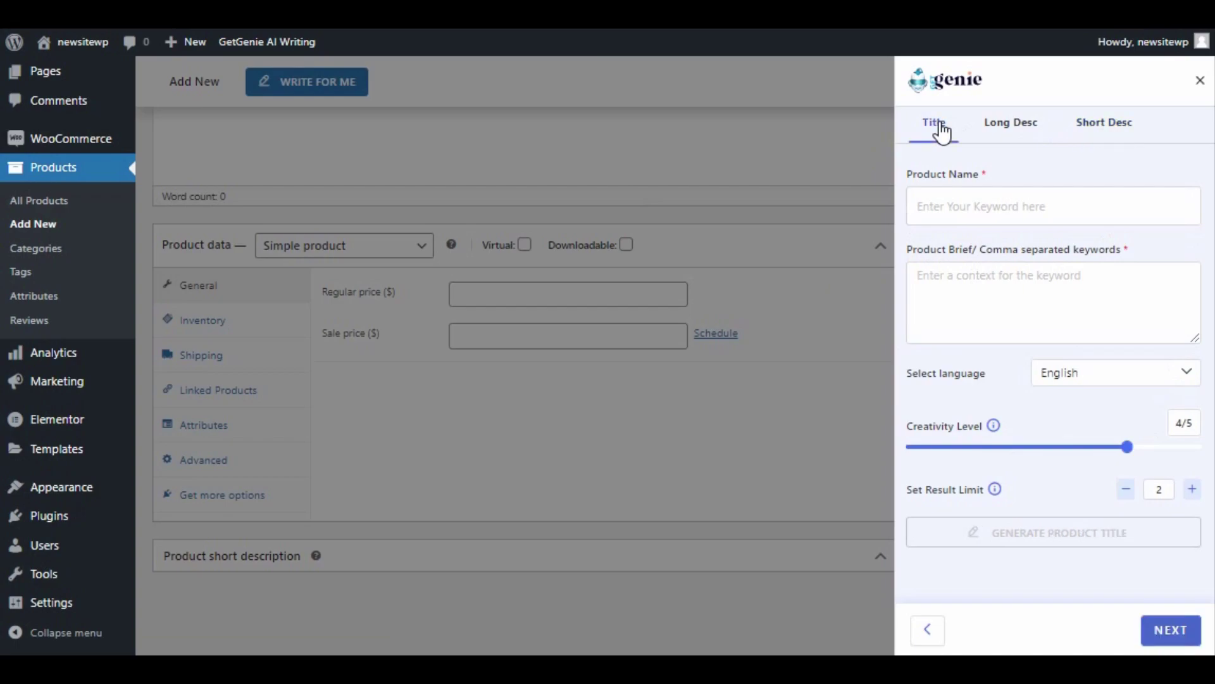
click(1031, 206)
Step: Enter ElementsKit as the product name with a brief describing the all-in-one Elementor addon
text(ElementsKit)
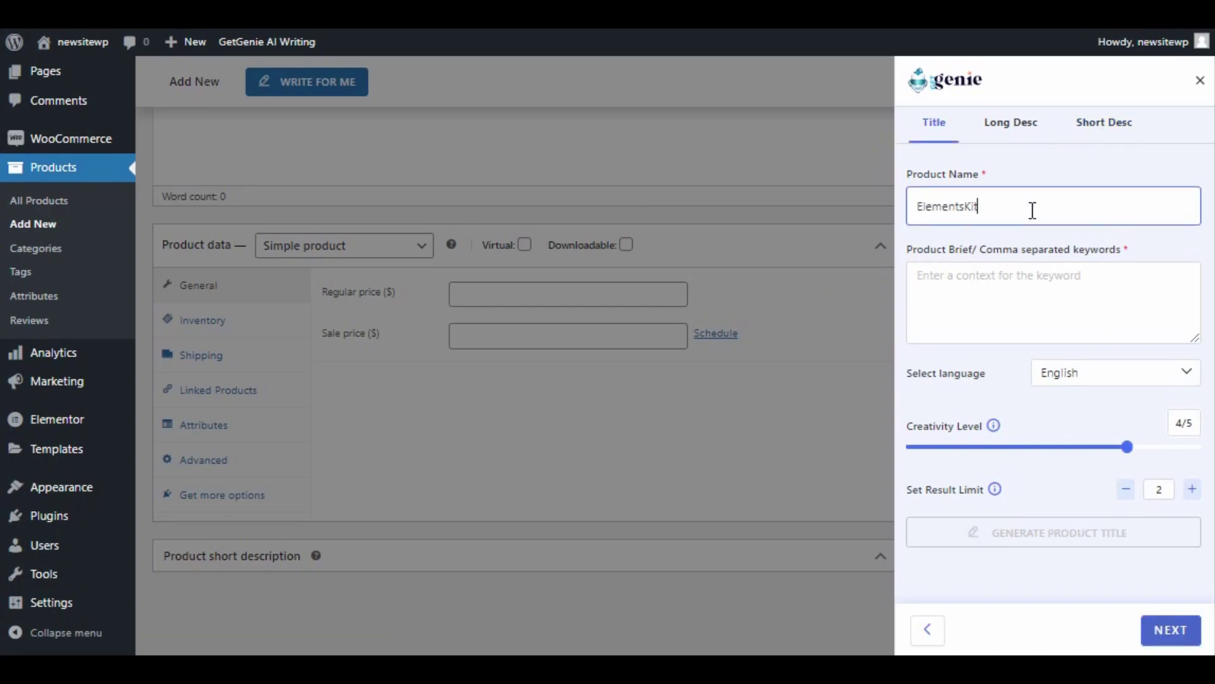
click(988, 276)
text(all-in-one addon for Elementor. It also helps deve)
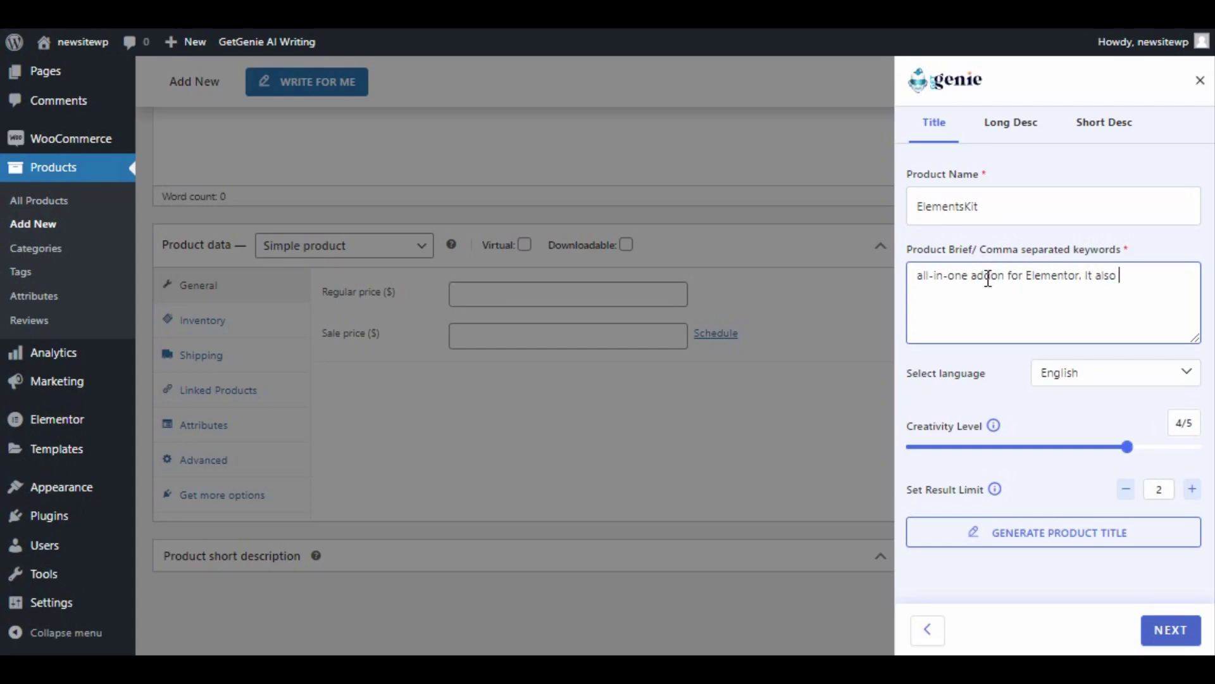
key(BackSpace)
key(BackSpace)
key(BackSpace)
key(BackSpace)
text(non-developers to create vis)
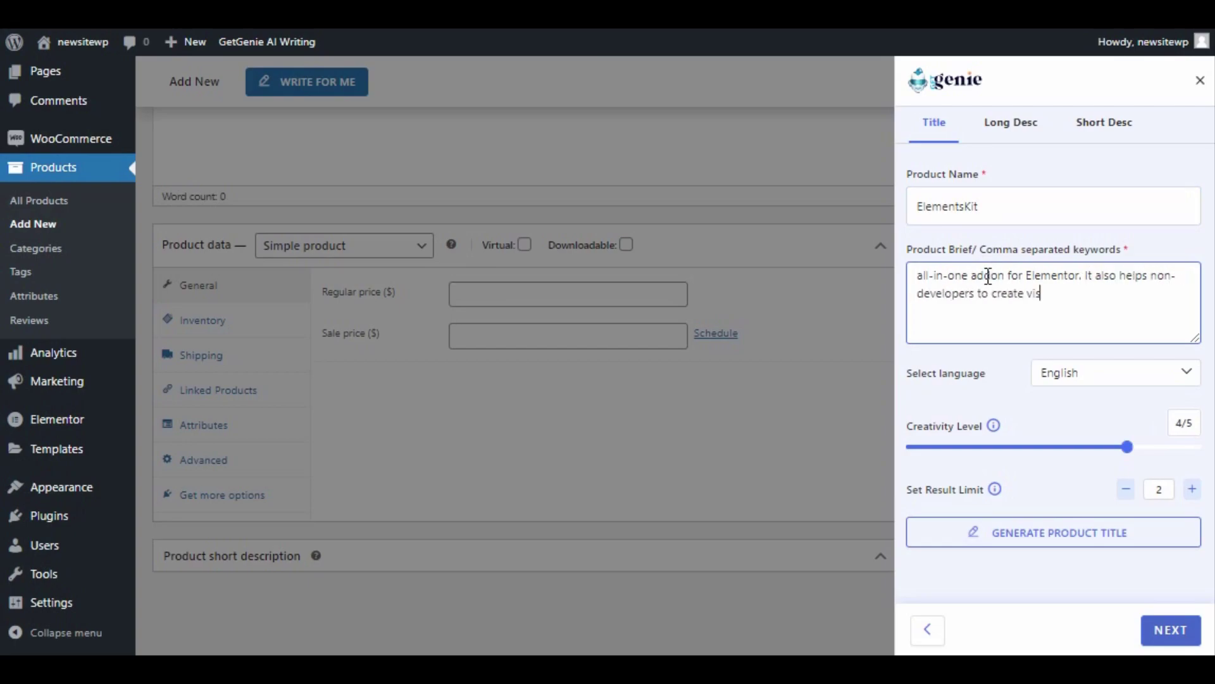
text(ually stunning website. comes with 500+ section, prebuild templates, widgets and features.)
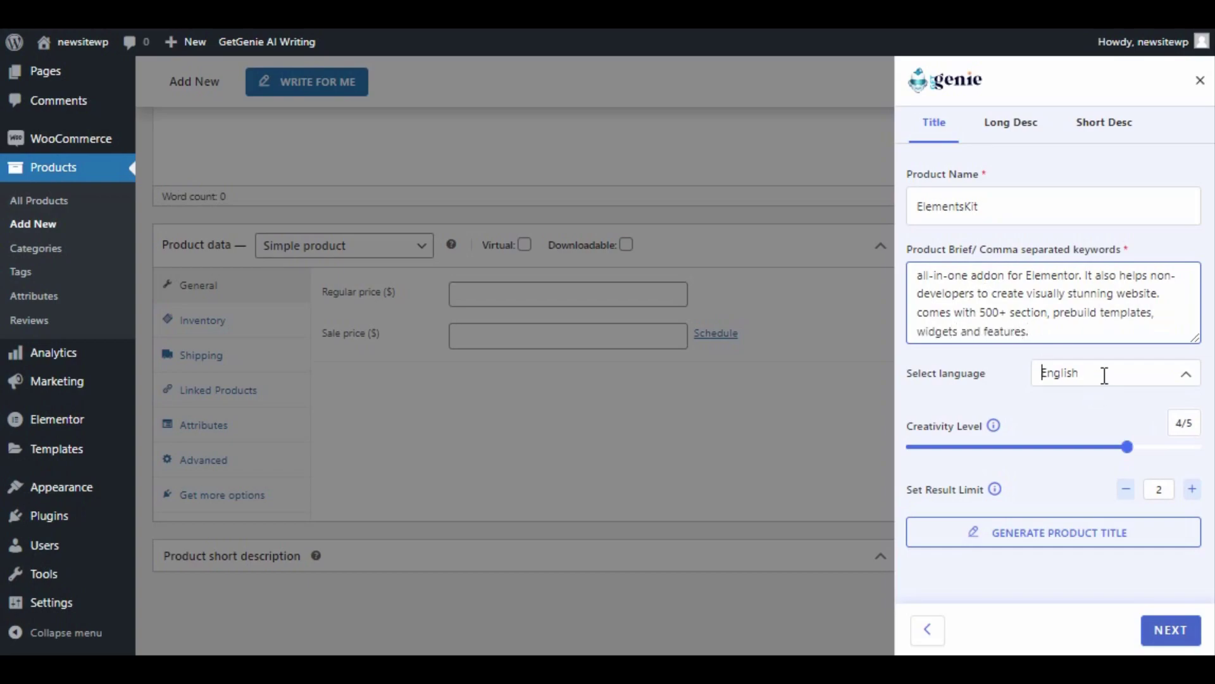
Step: Keep English, set creativity to 3/5 and result limit to 3, then generate product titles
click(1104, 375)
click(1076, 410)
drag(1126, 447, 1053, 447)
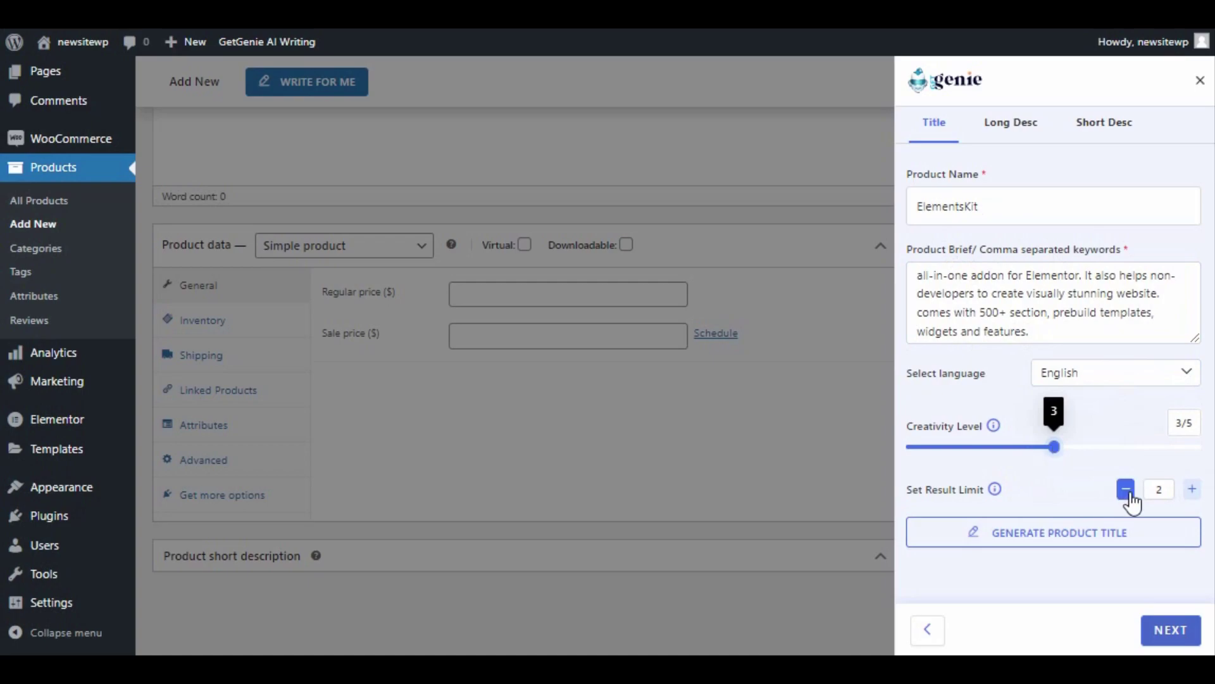
click(1192, 500)
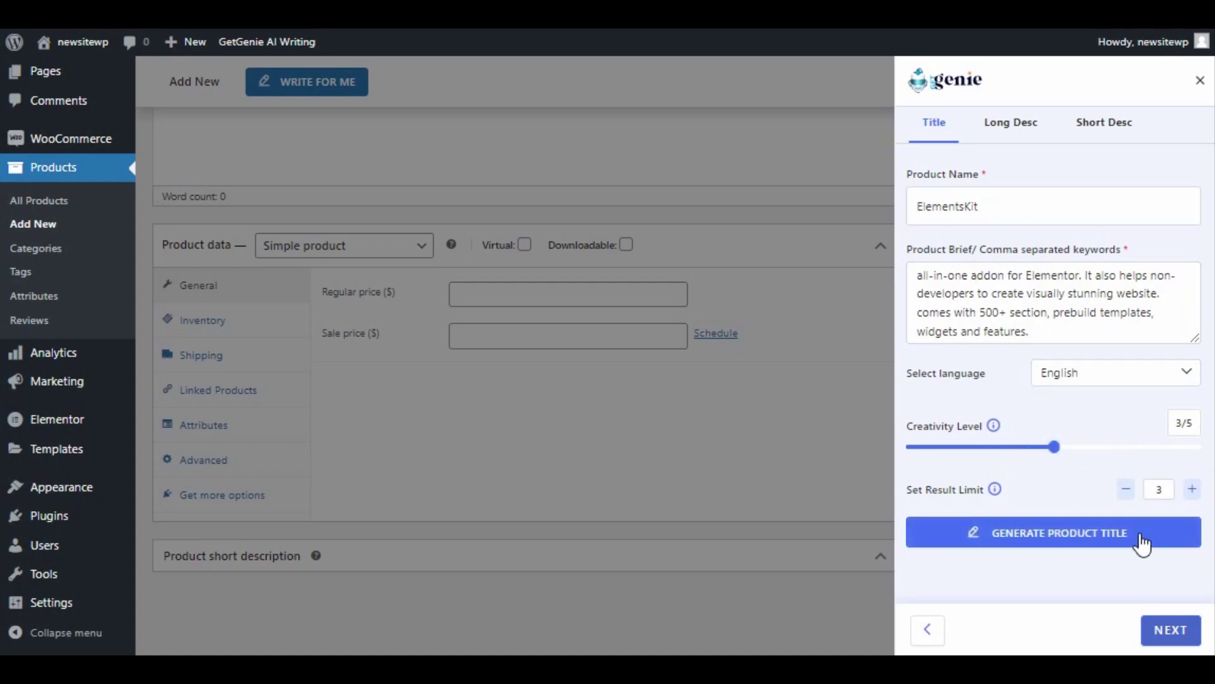
click(1143, 543)
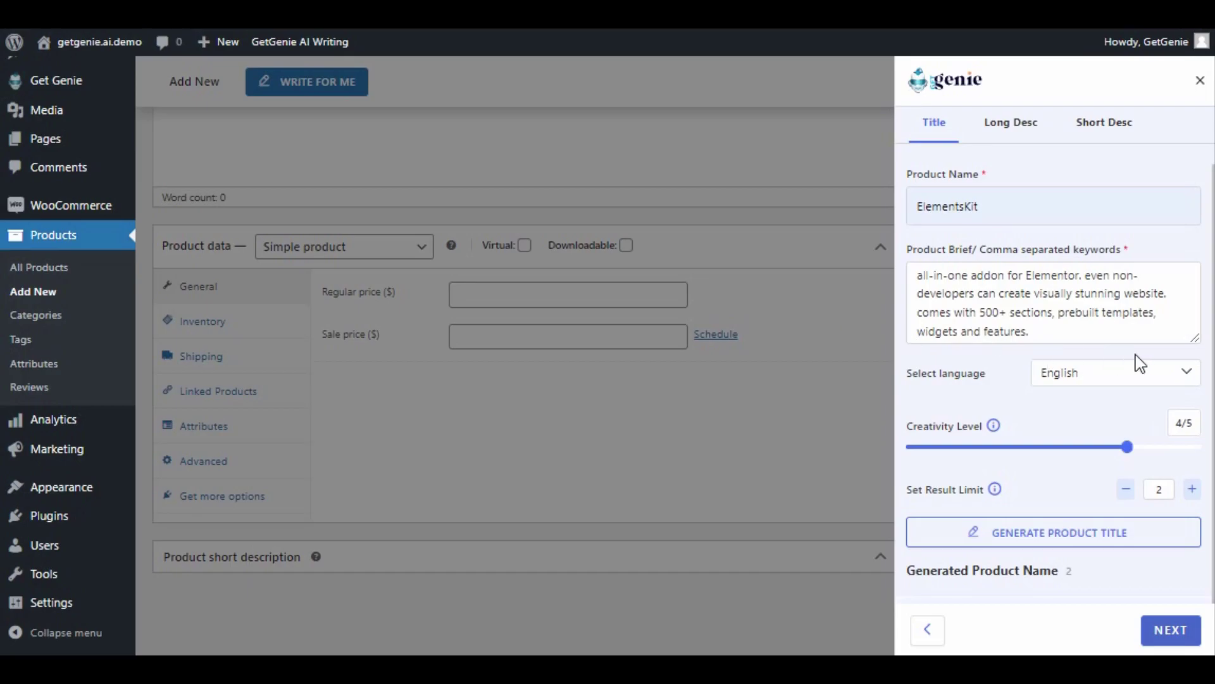
Step: Choose the second generated ElementsKit title and proceed to the Long Desc step
scroll(1139, 364, down, 4)
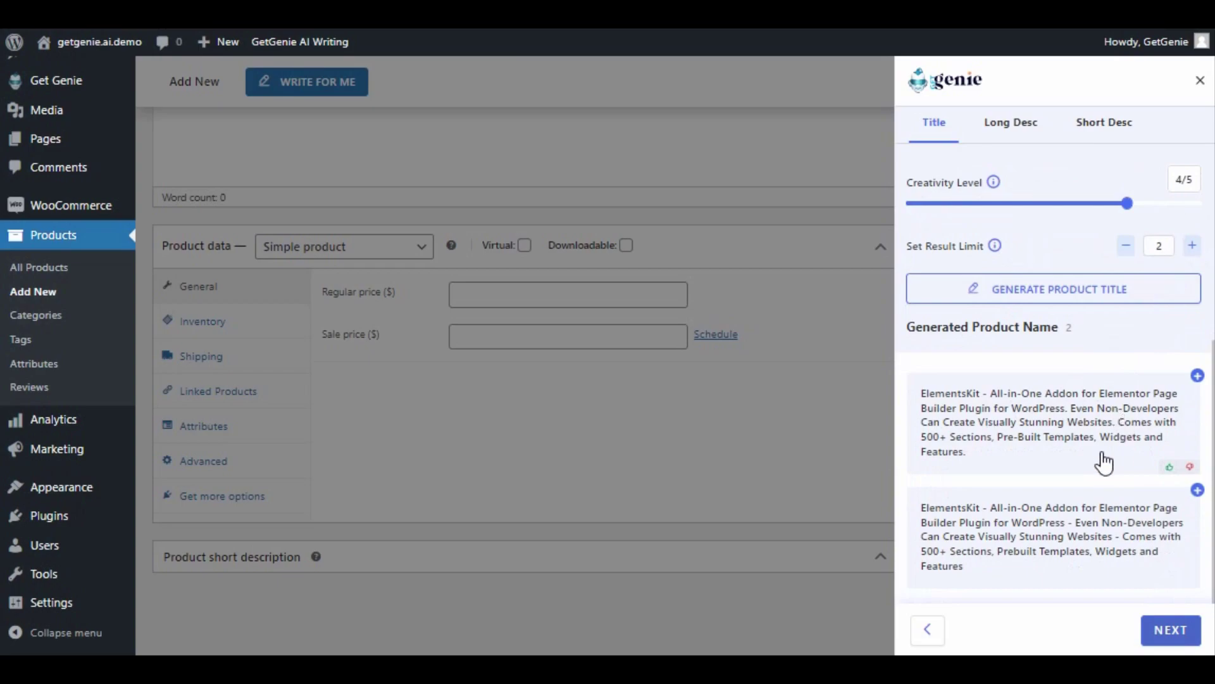
click(1025, 528)
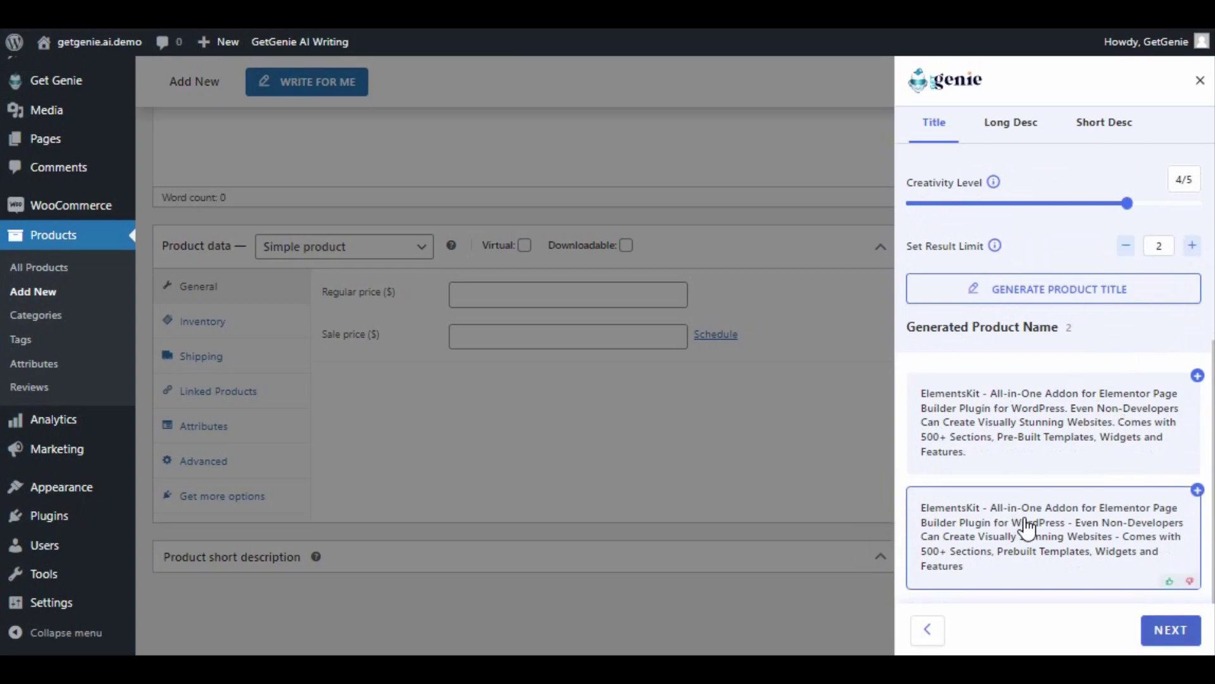
scroll(1031, 443, up, 2)
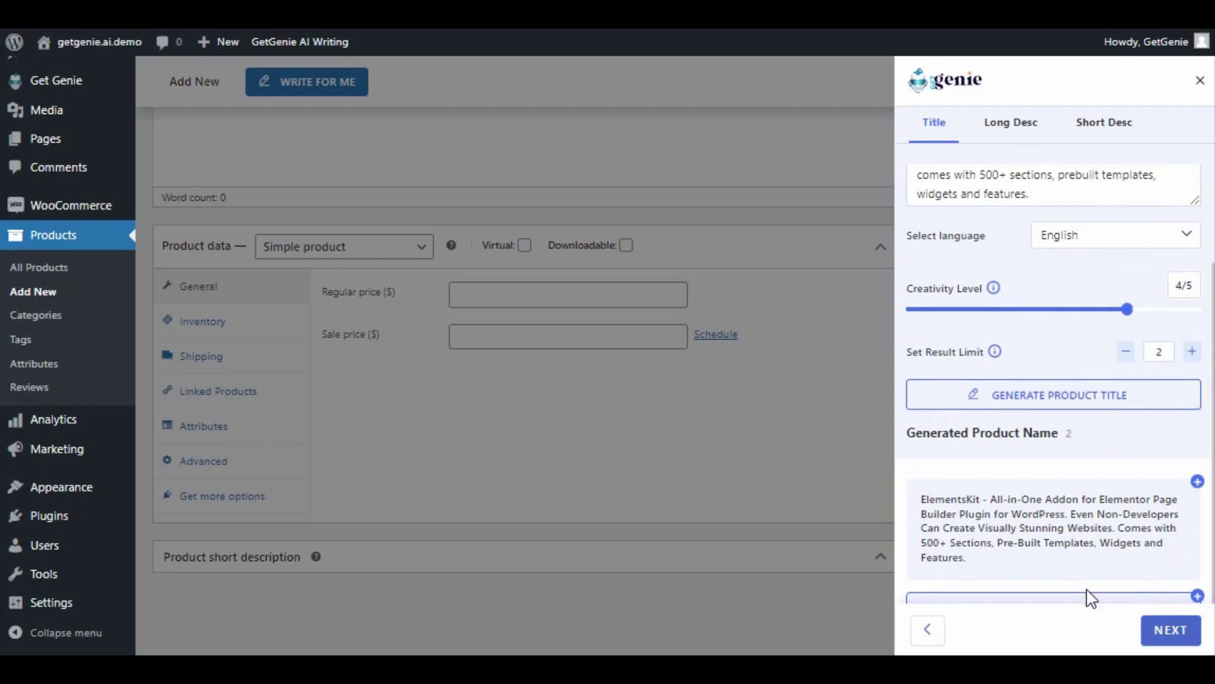
scroll(1066, 336, up, 2)
scroll(1055, 355, down, 4)
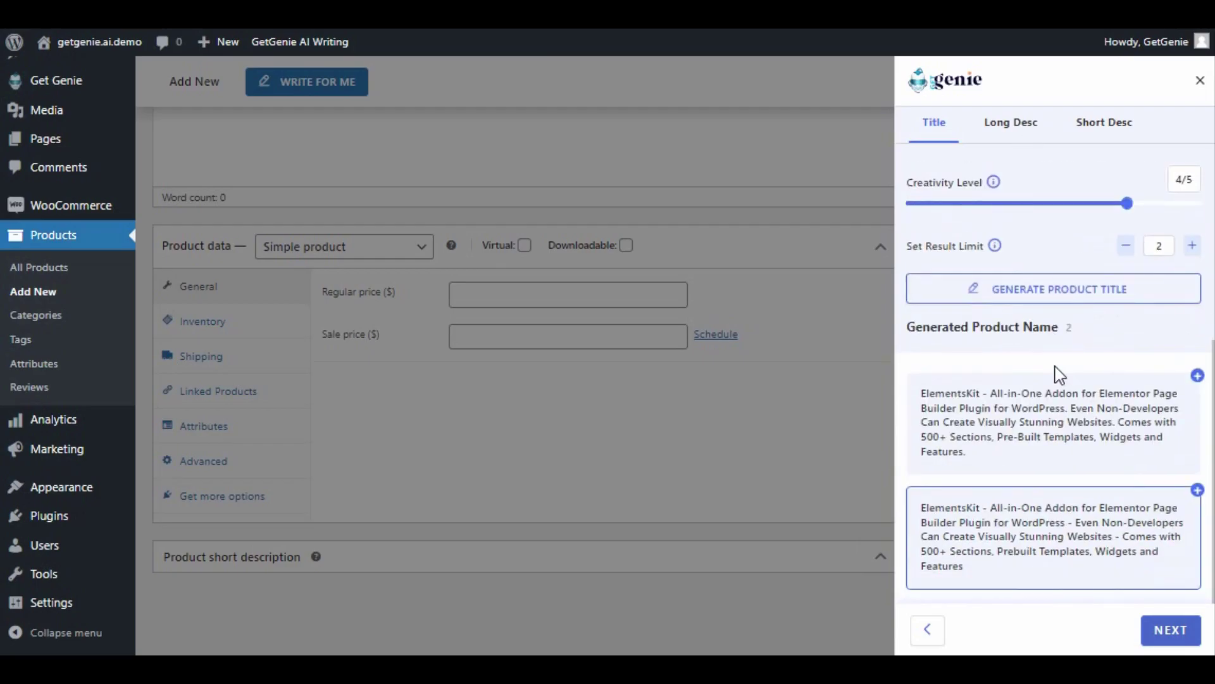
click(1171, 630)
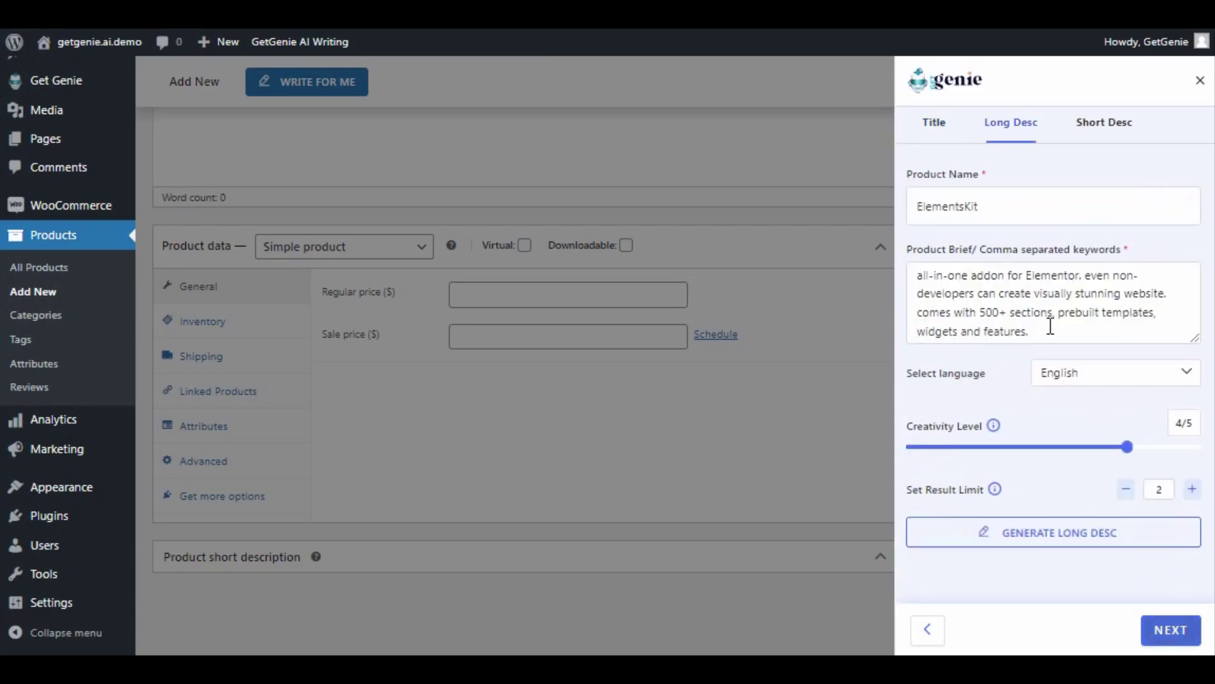
Step: Keep English, lower creativity to 3/5, set result limit to 2, and generate long descriptions
click(1192, 374)
click(1192, 375)
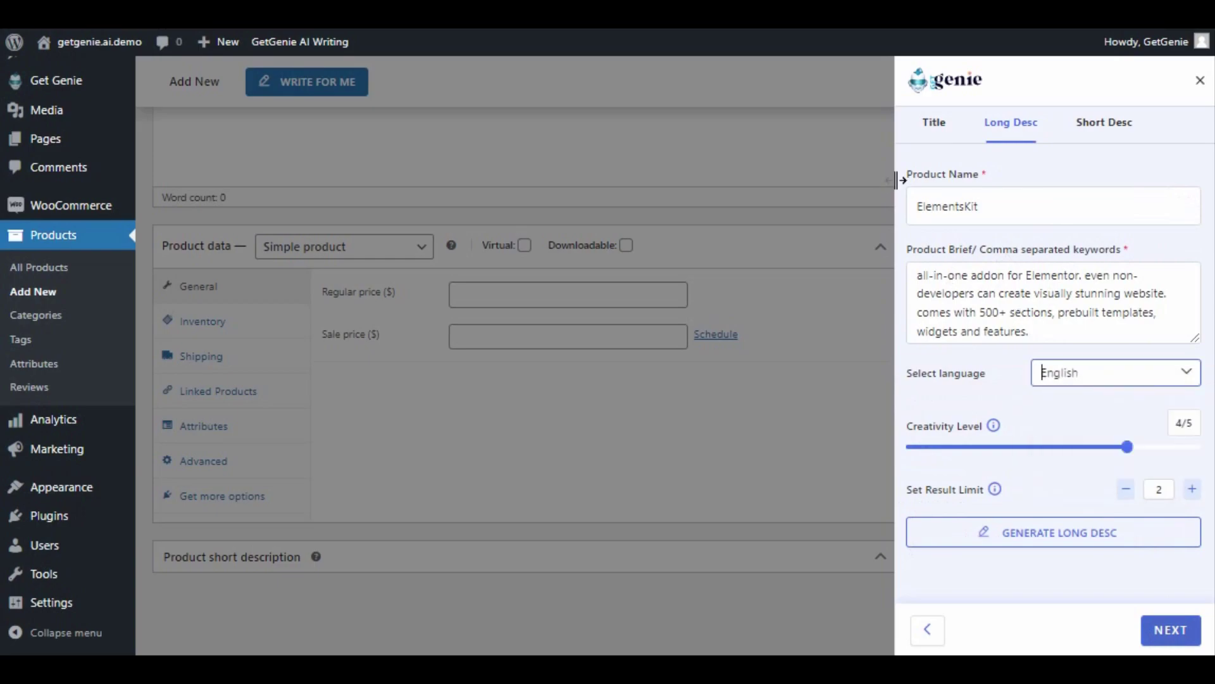
click(1190, 372)
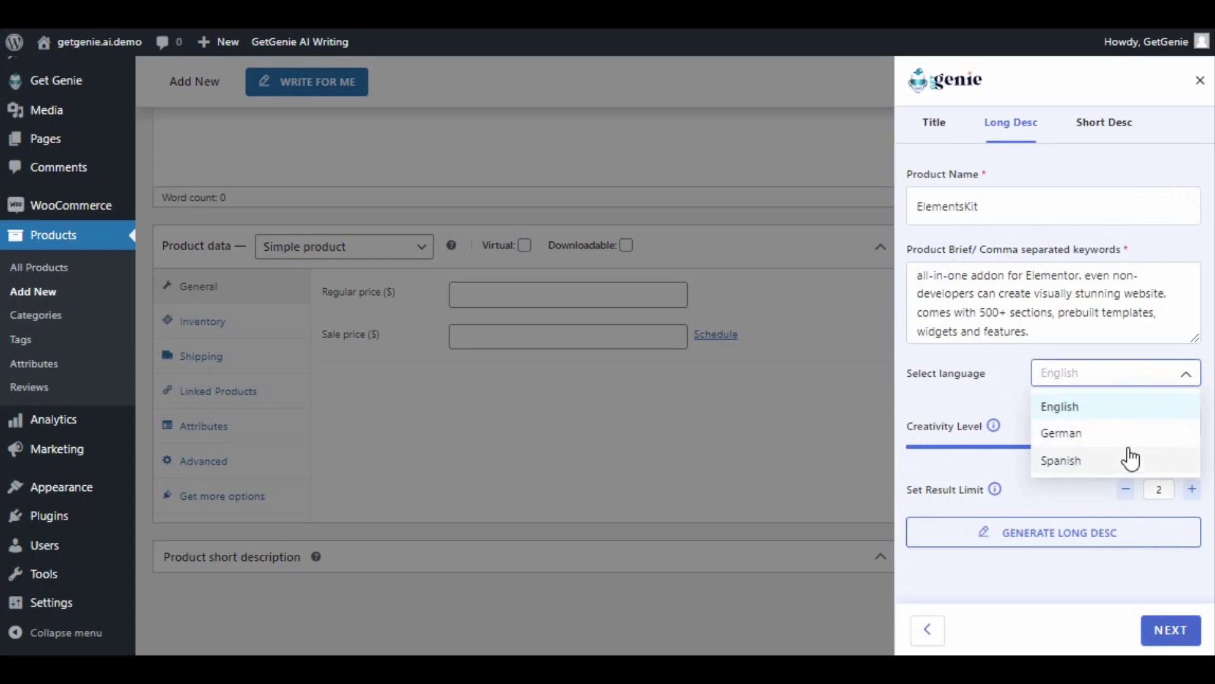
click(1185, 373)
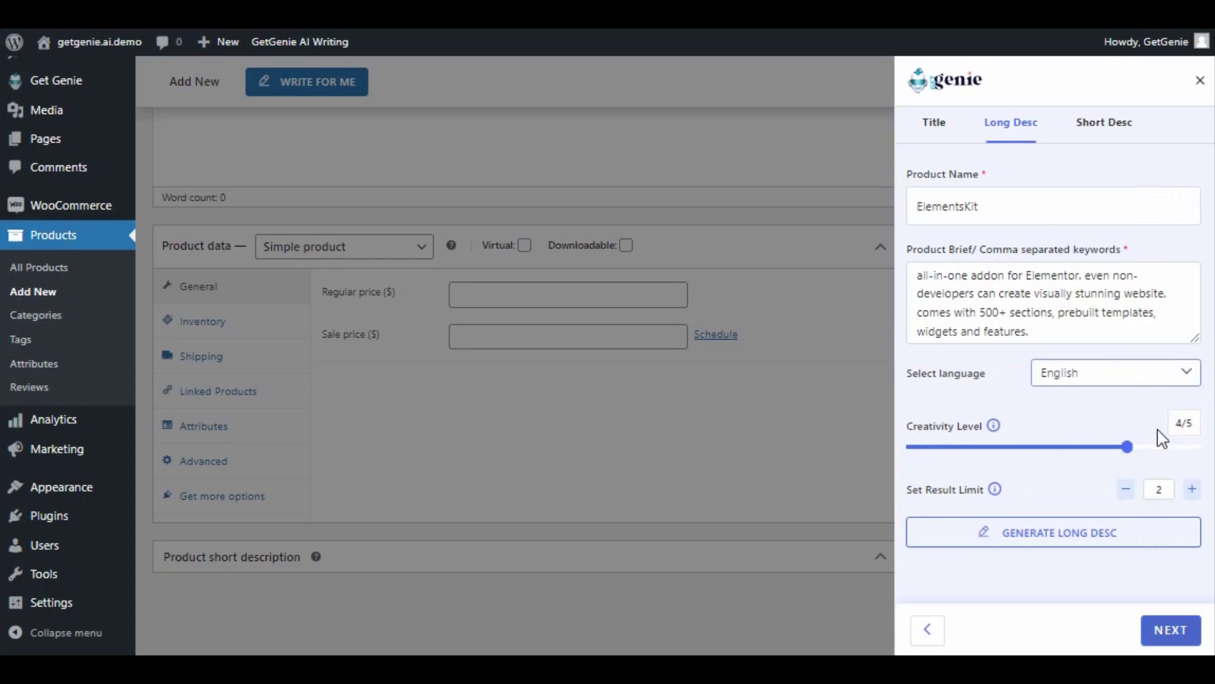
drag(1128, 445, 1084, 455)
click(1127, 491)
click(1189, 488)
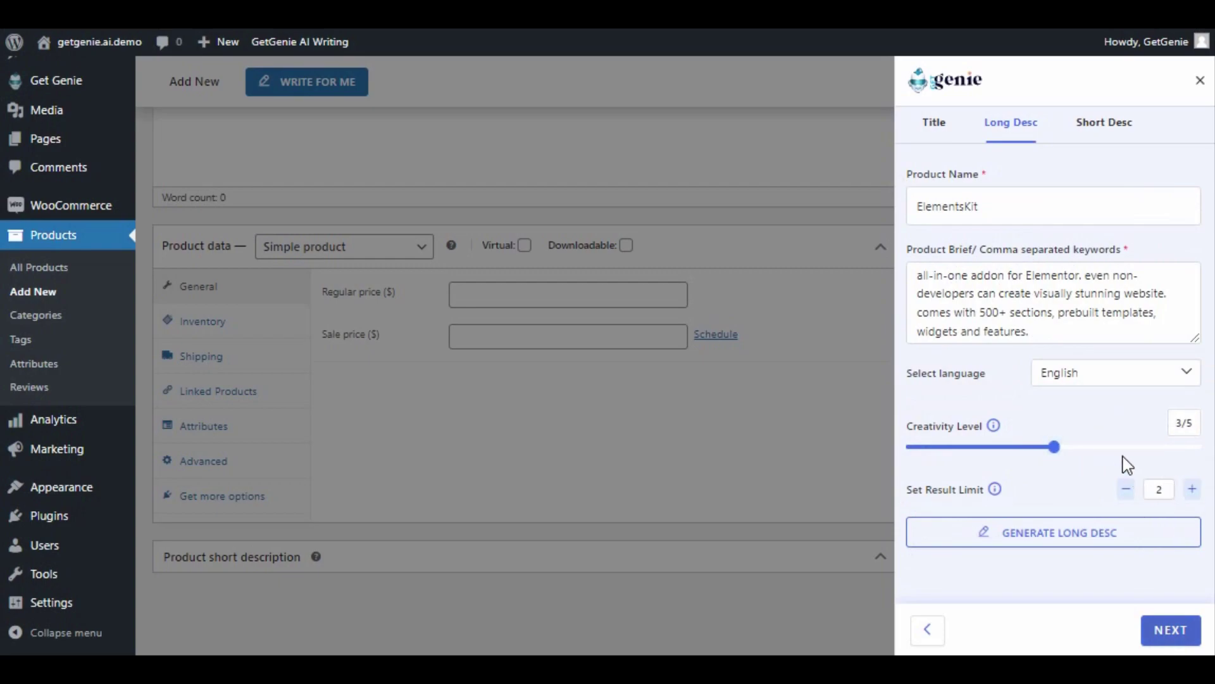
click(1099, 538)
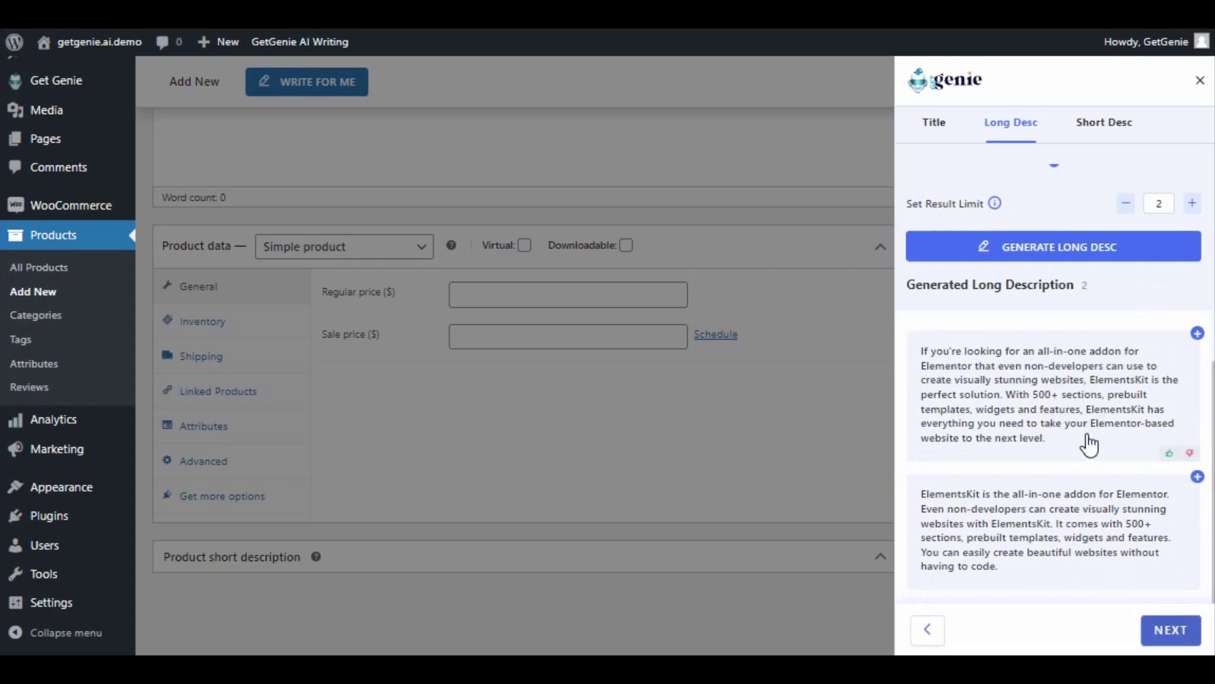
Step: Copy the first of the two generated ElementsKit long descriptions
click(1089, 443)
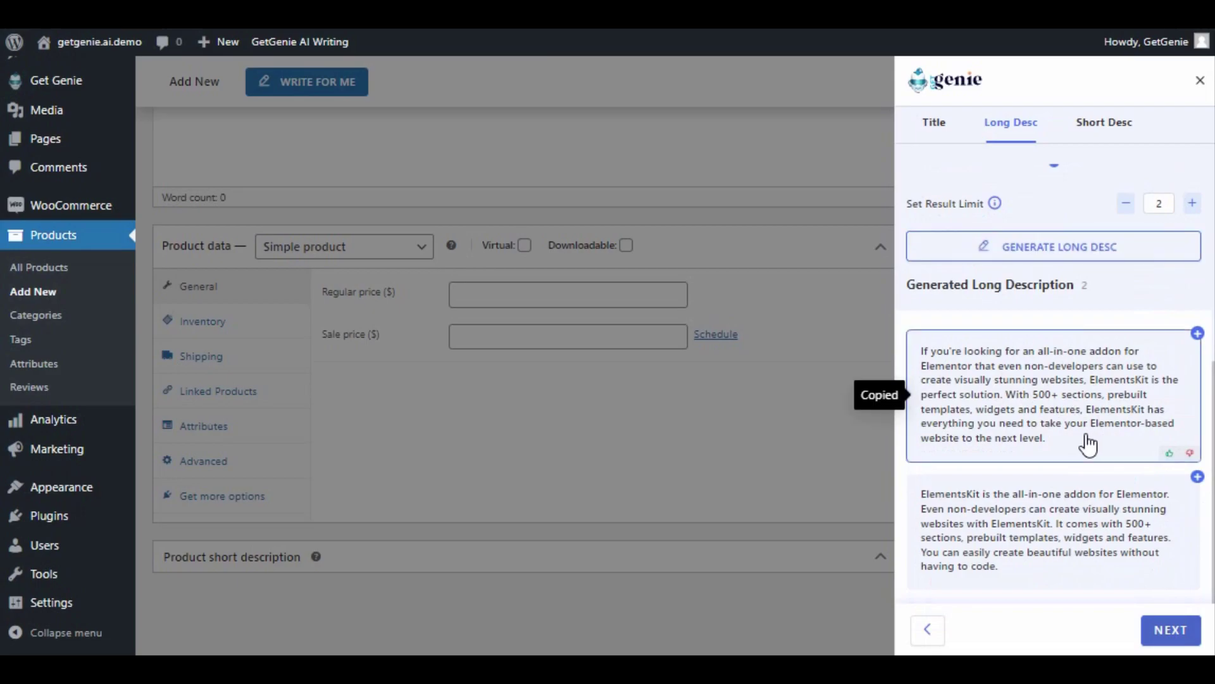
scroll(1099, 412, up, 5)
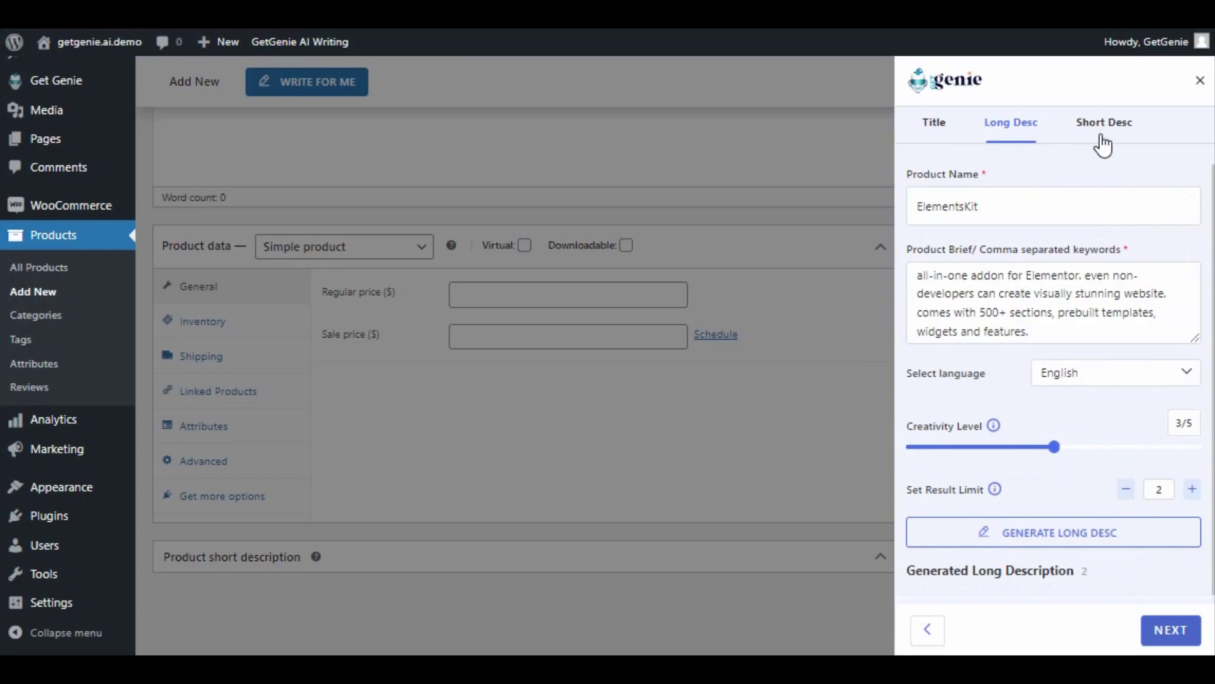
Step: Open the Short Desc step, check the ElementsKit name and brief, keep English and creativity 4/5
click(1177, 636)
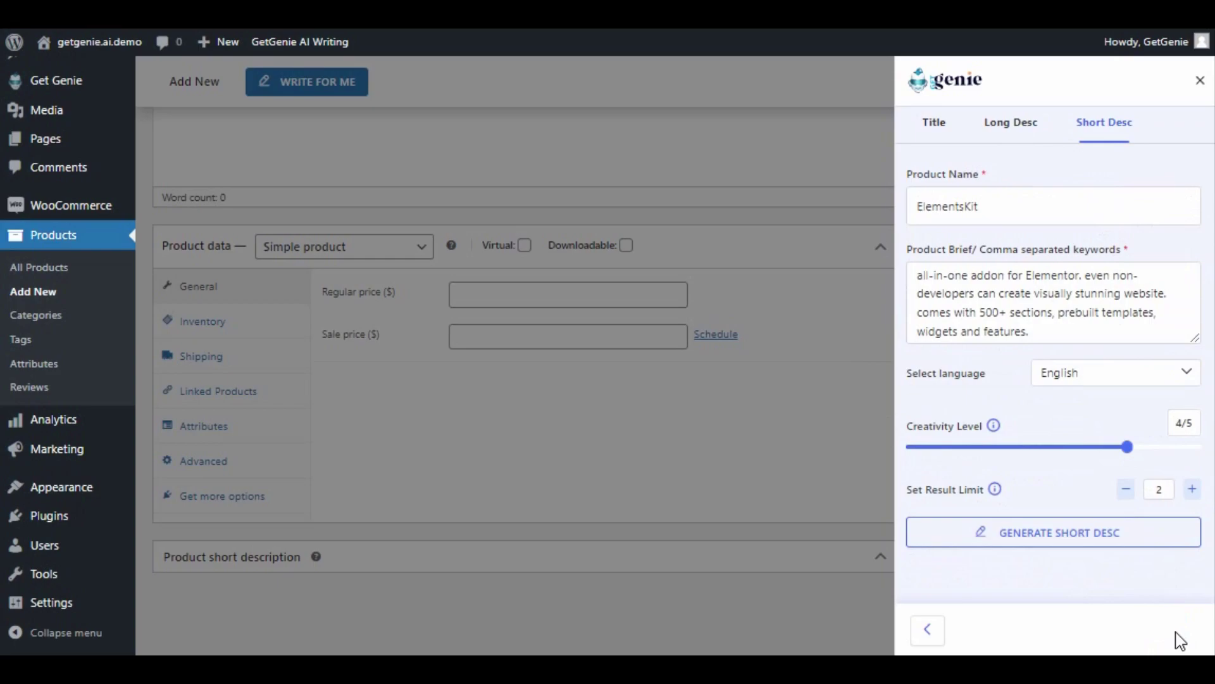
click(986, 204)
click(1069, 286)
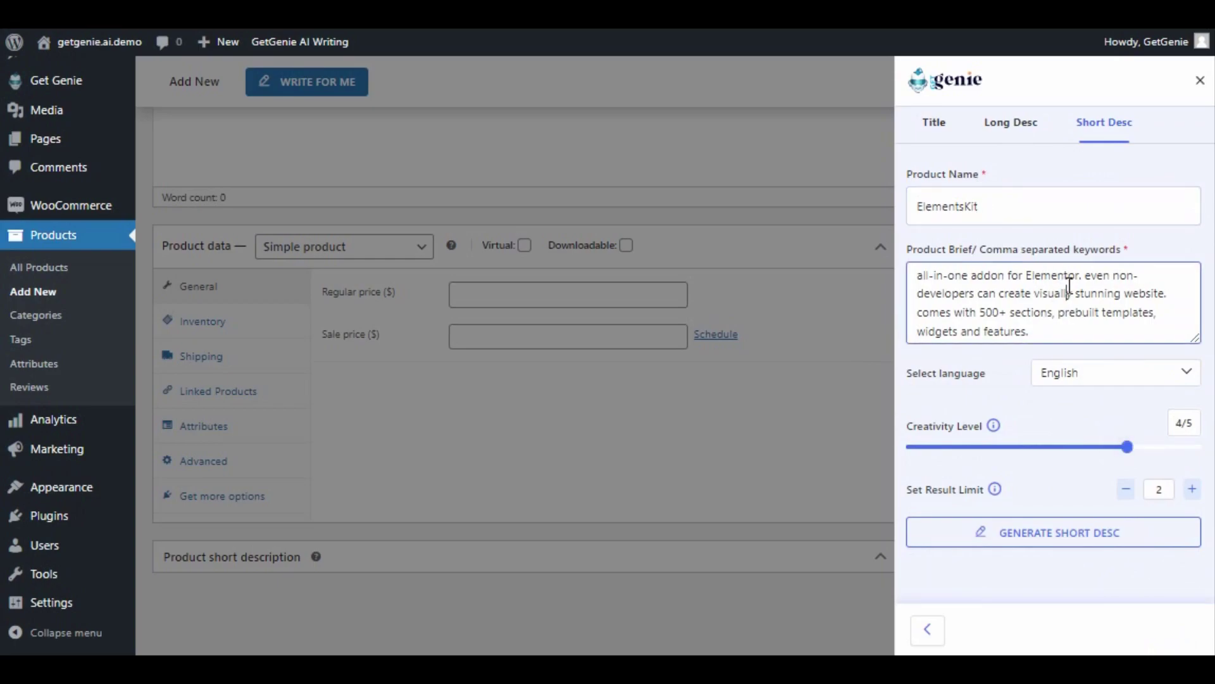
click(1192, 372)
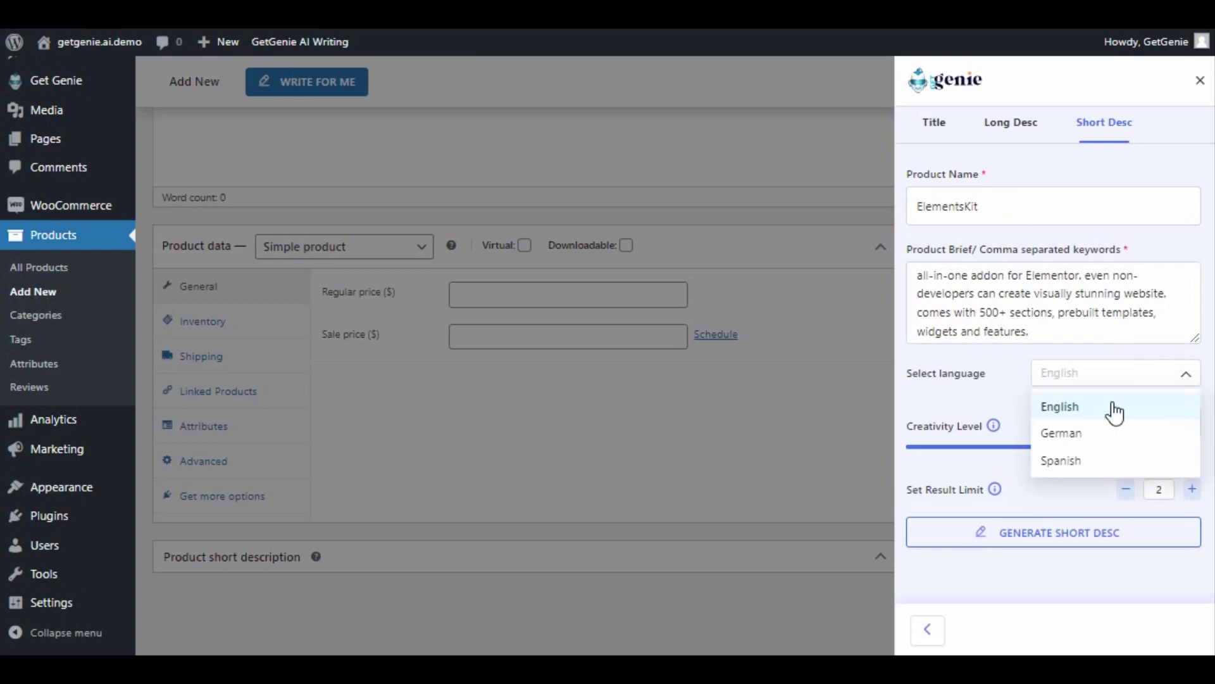
click(1095, 411)
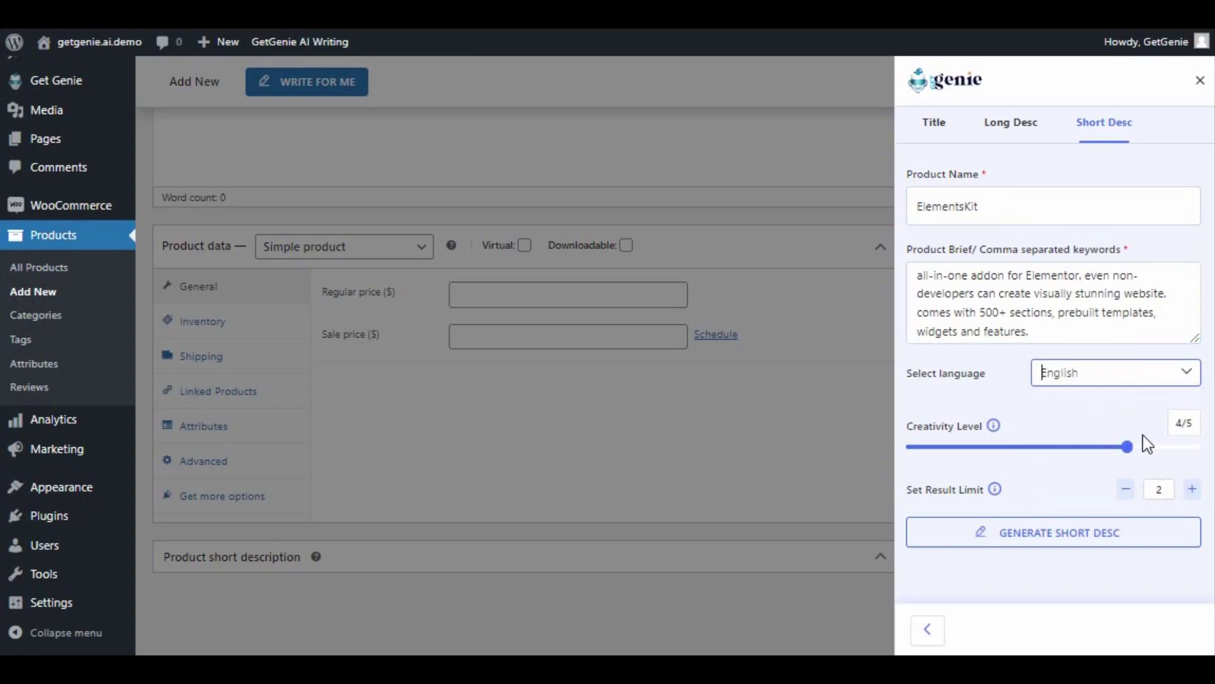
click(1041, 451)
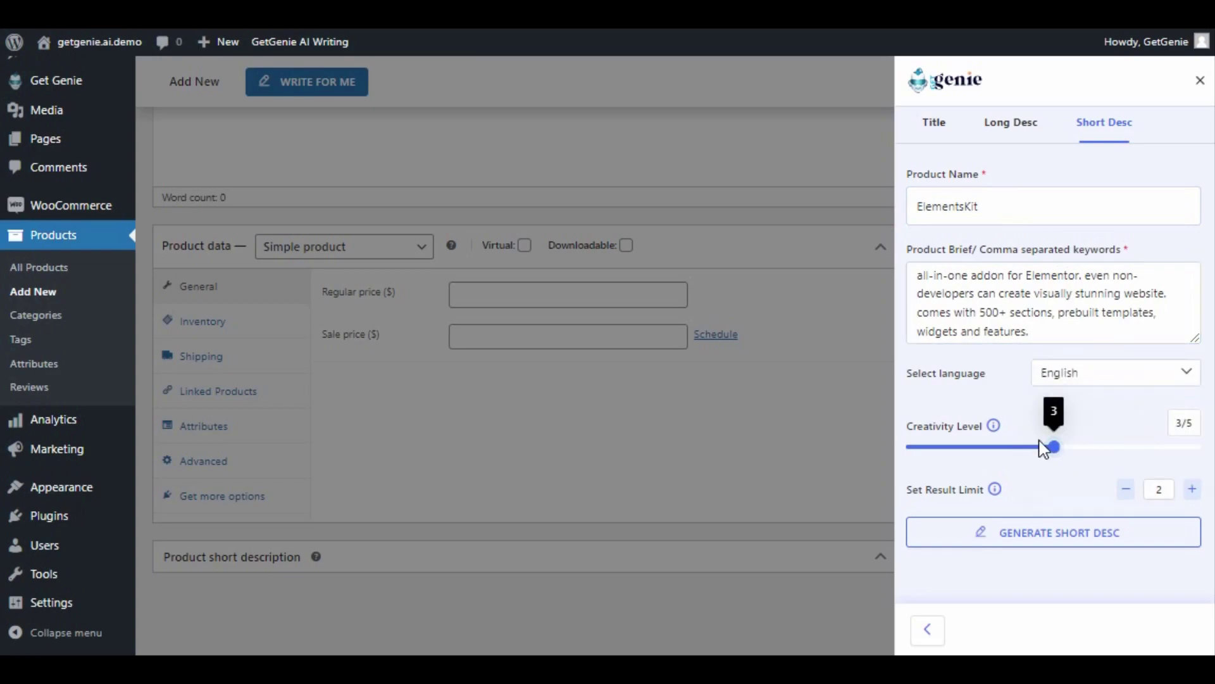
click(1103, 454)
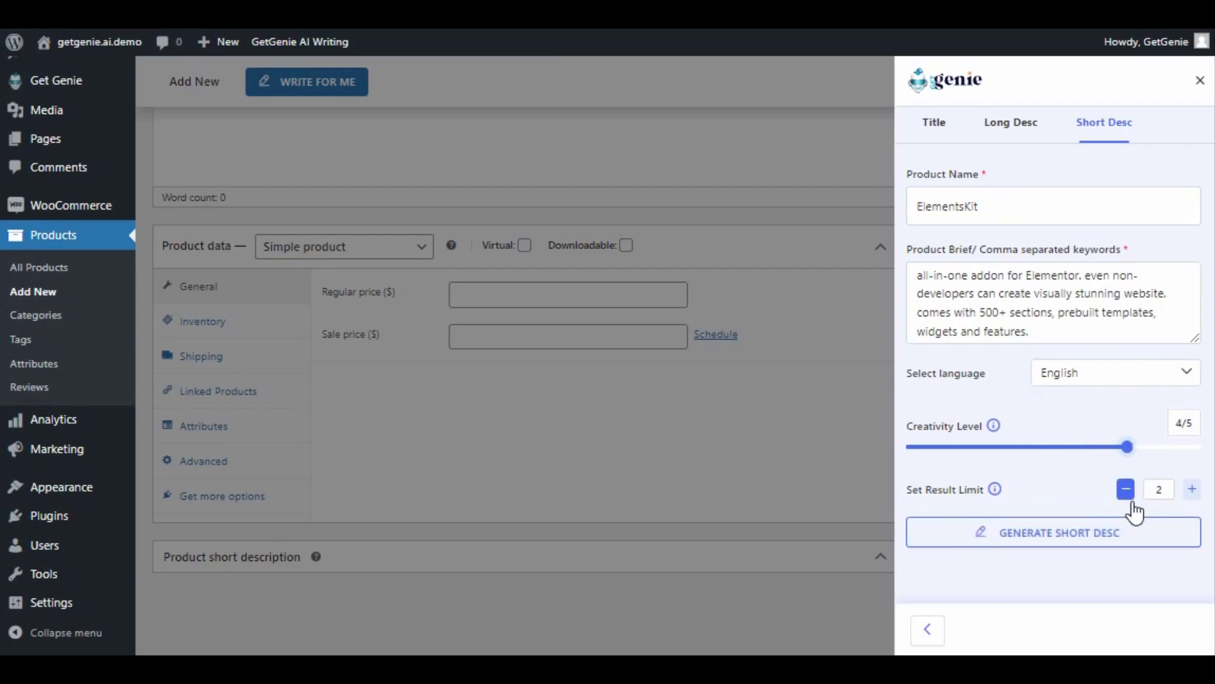
Step: Generate ElementsKit short descriptions, copy the second result, then close the Genie writing panel
click(1137, 538)
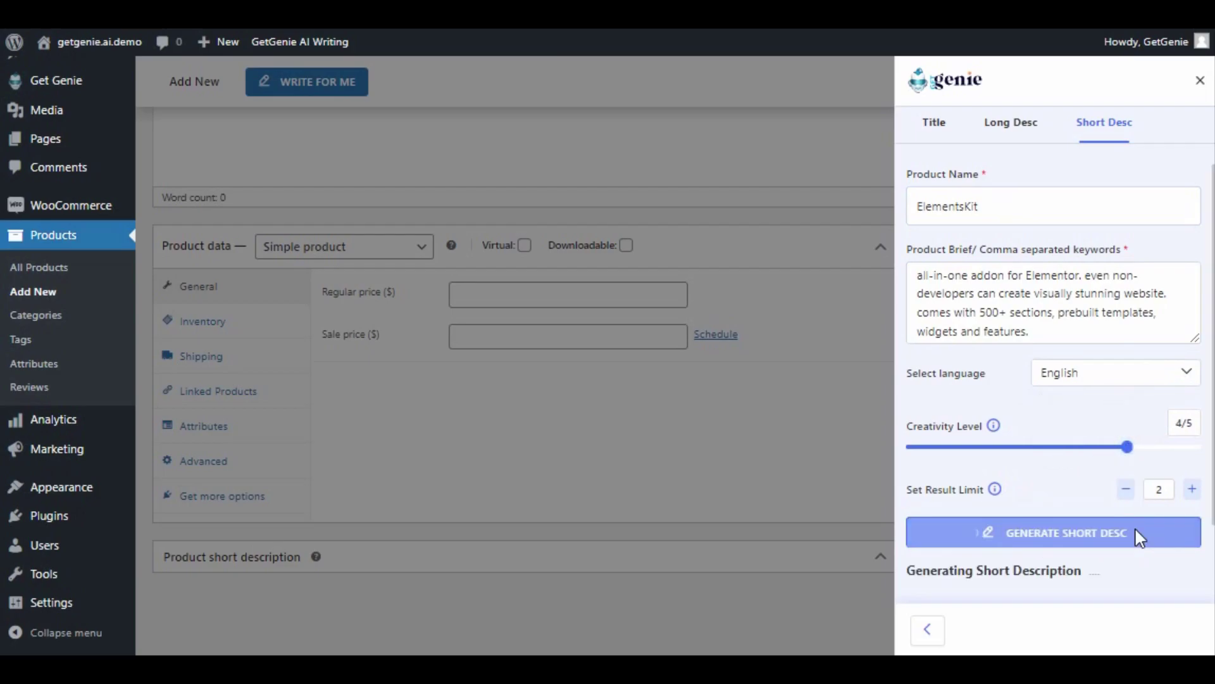
scroll(1117, 496, down, 3)
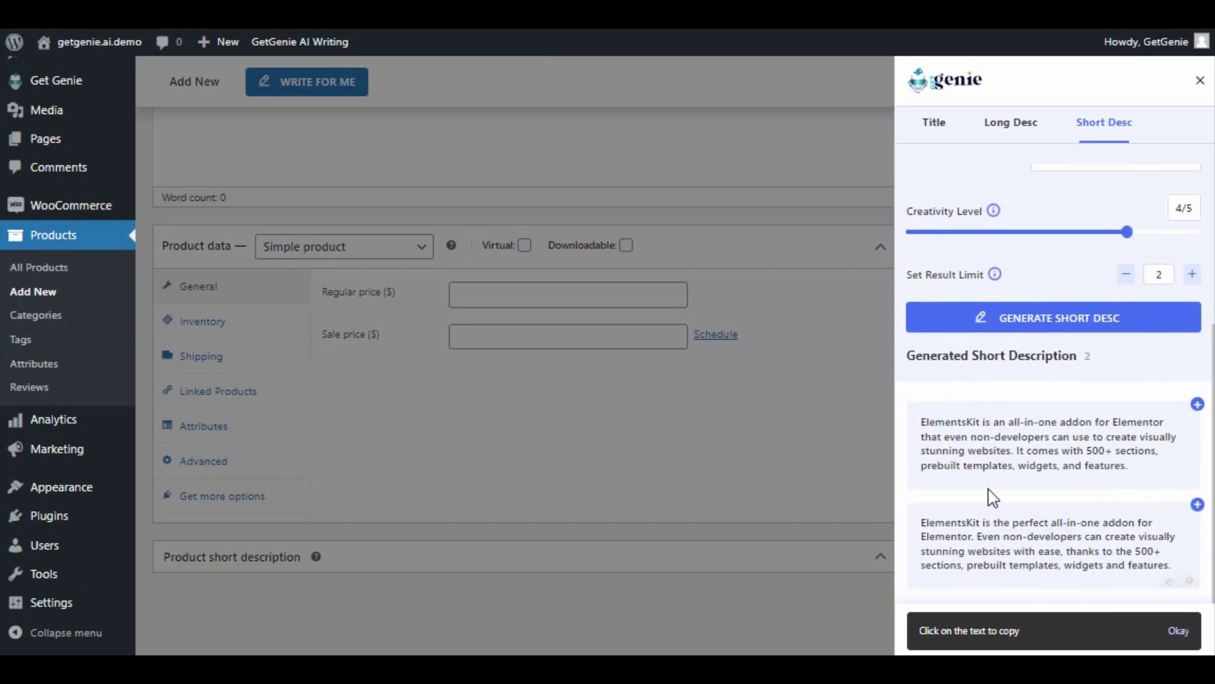
click(1049, 542)
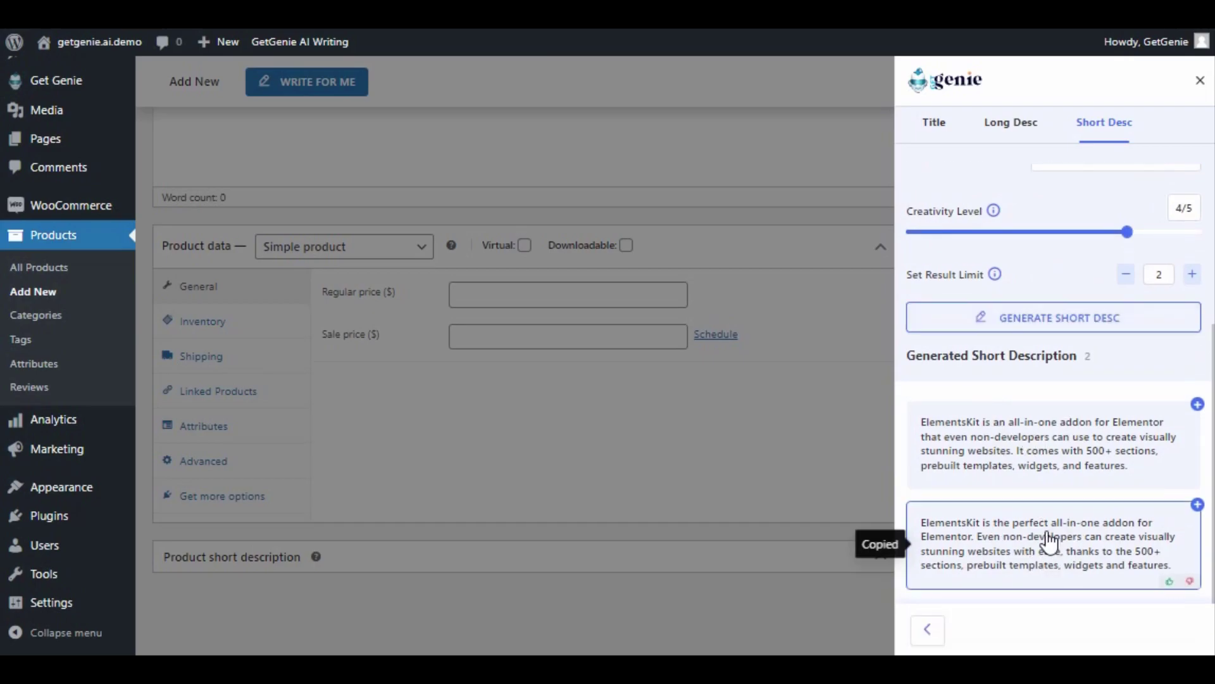
scroll(1130, 481, up, 4)
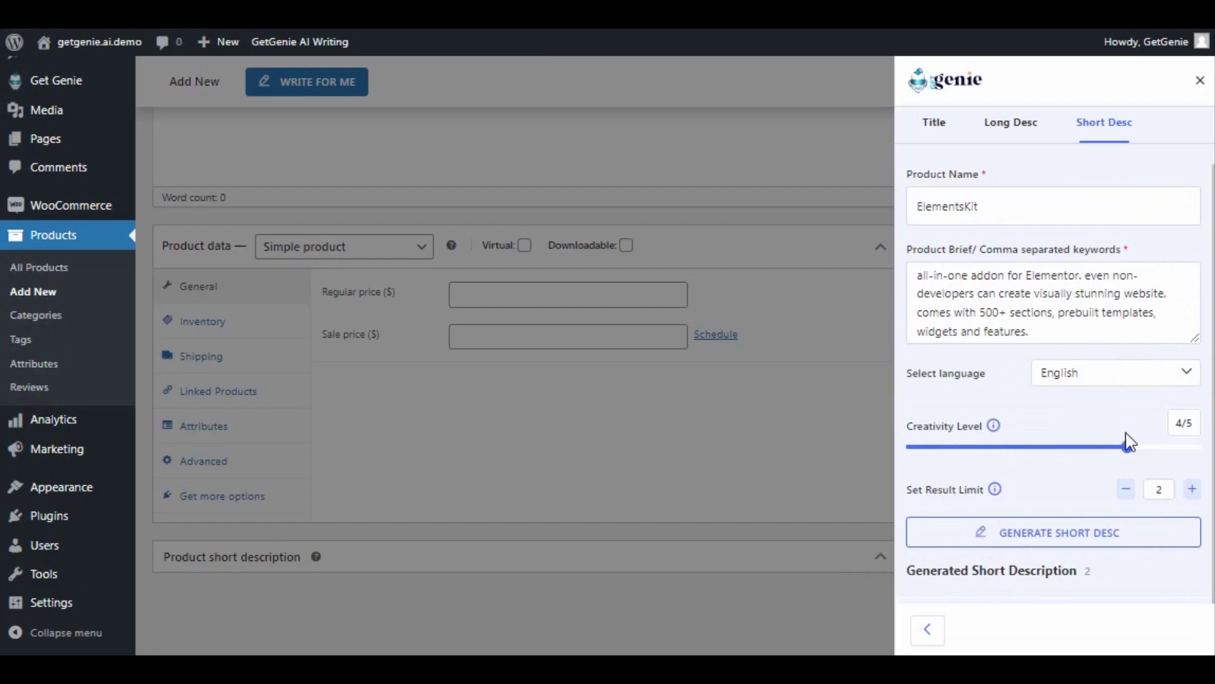
click(1200, 84)
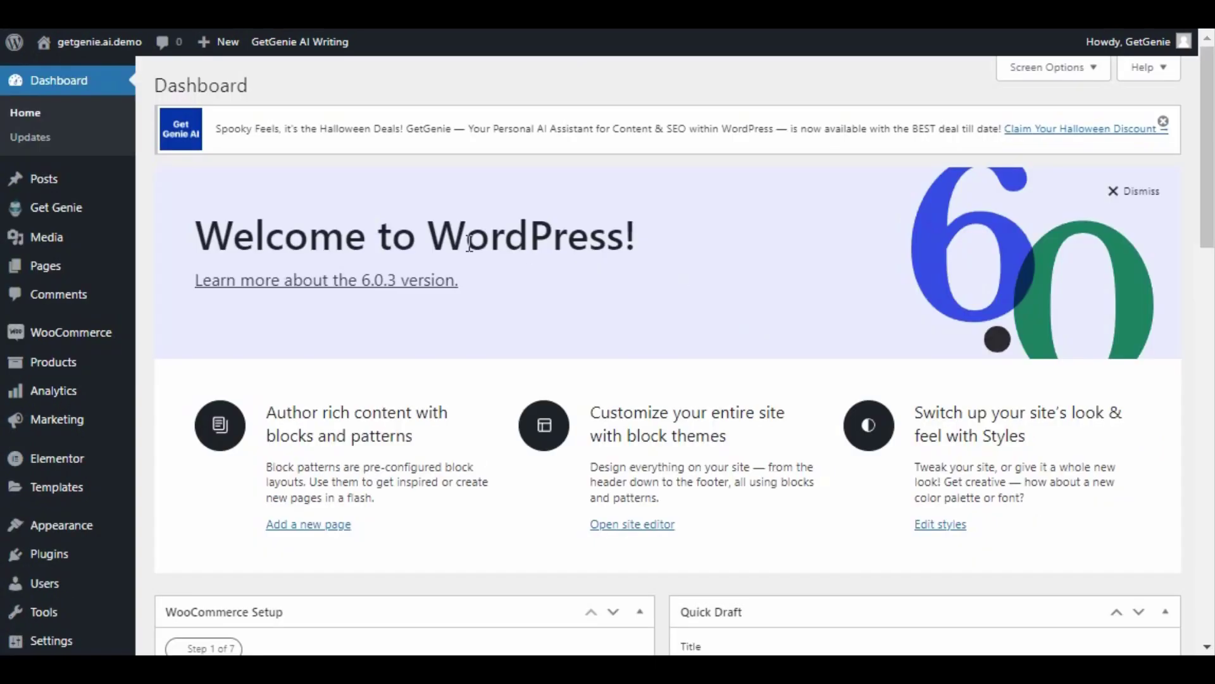
Step: Create a new post from Posts > Add New to open the blank block editor
mouse_move(67, 183)
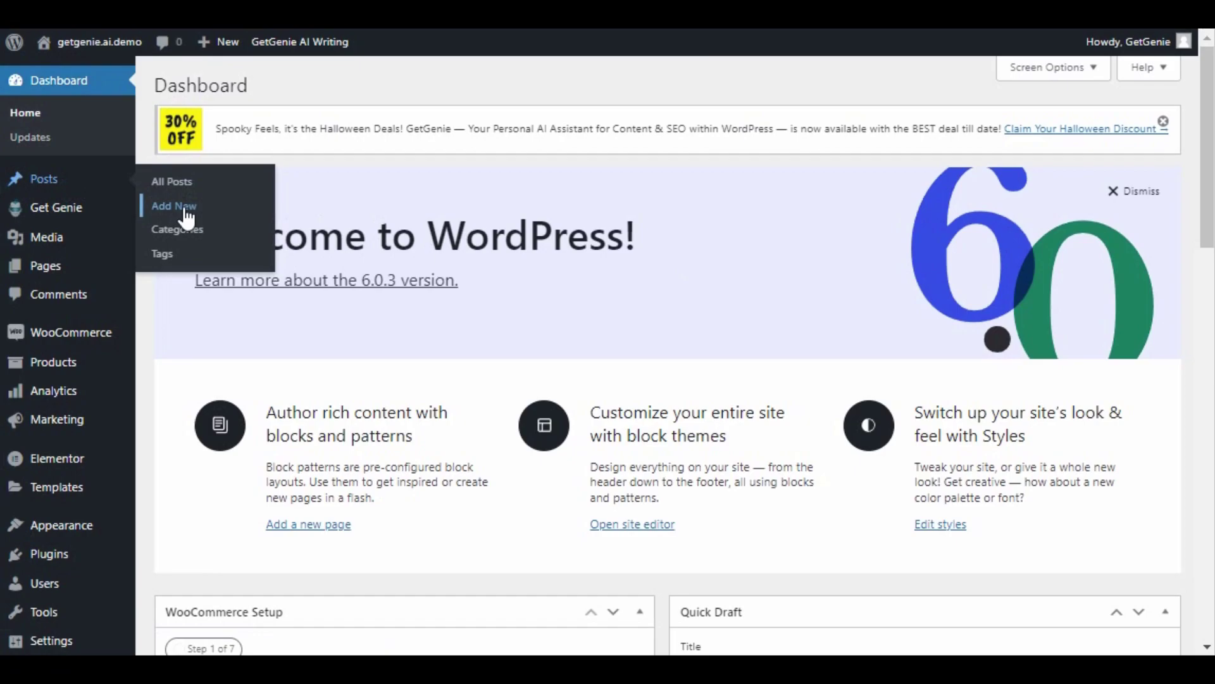
click(186, 212)
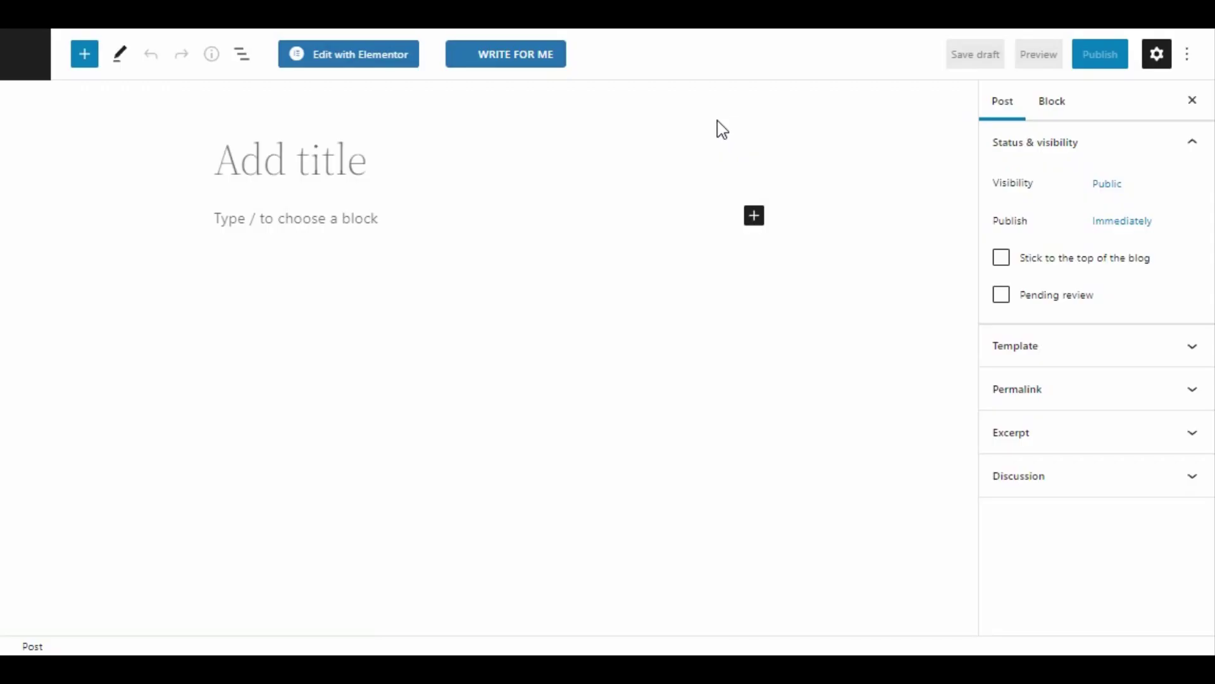
Step: Pick the WooCommerce Product Long Description template from GetGenie's WRITE FOR ME template list
click(532, 64)
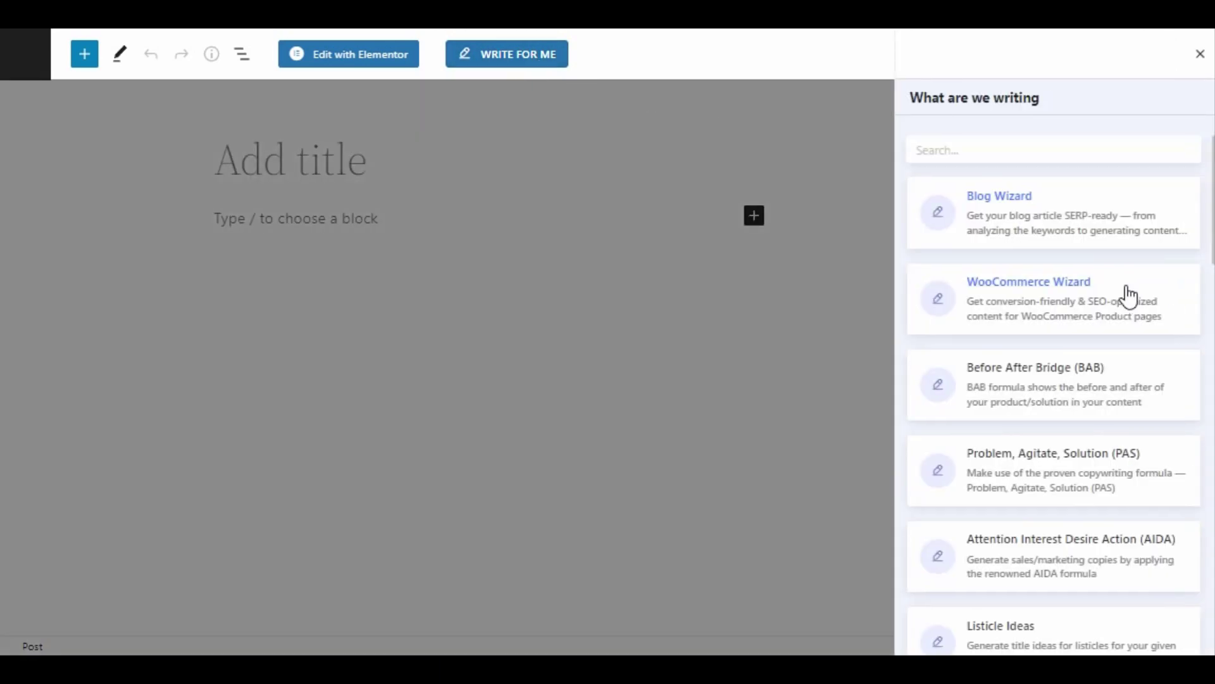
scroll(1150, 253, down, 12)
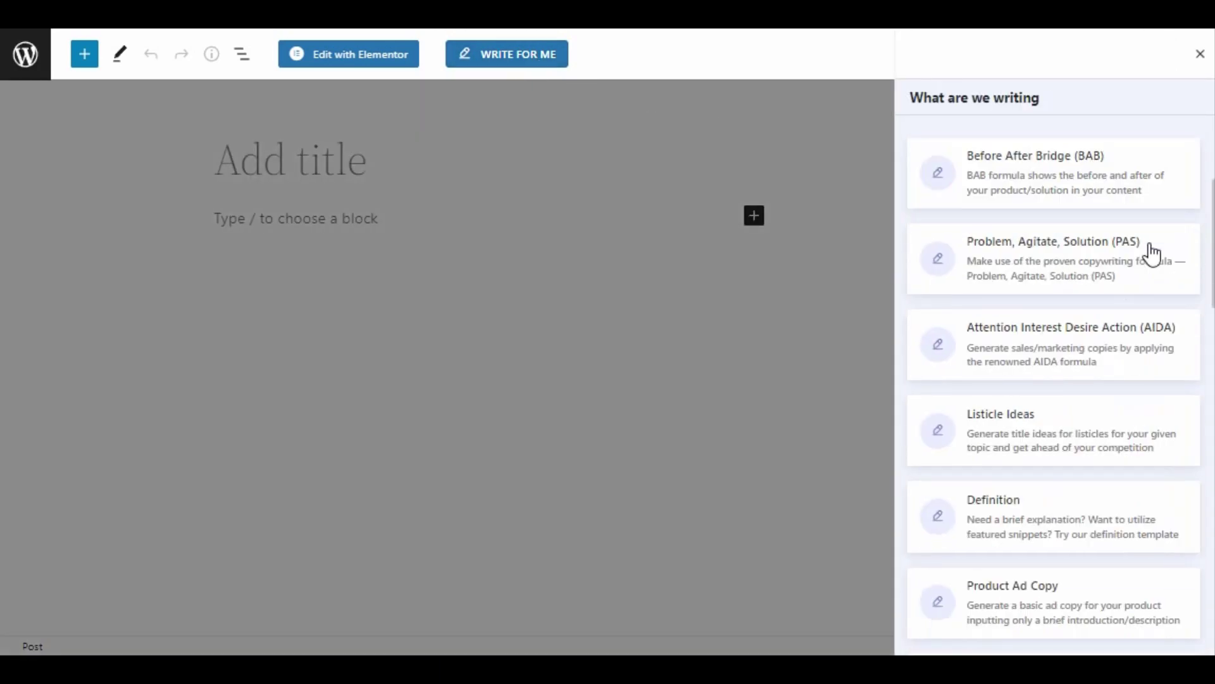
scroll(1151, 243, down, 15)
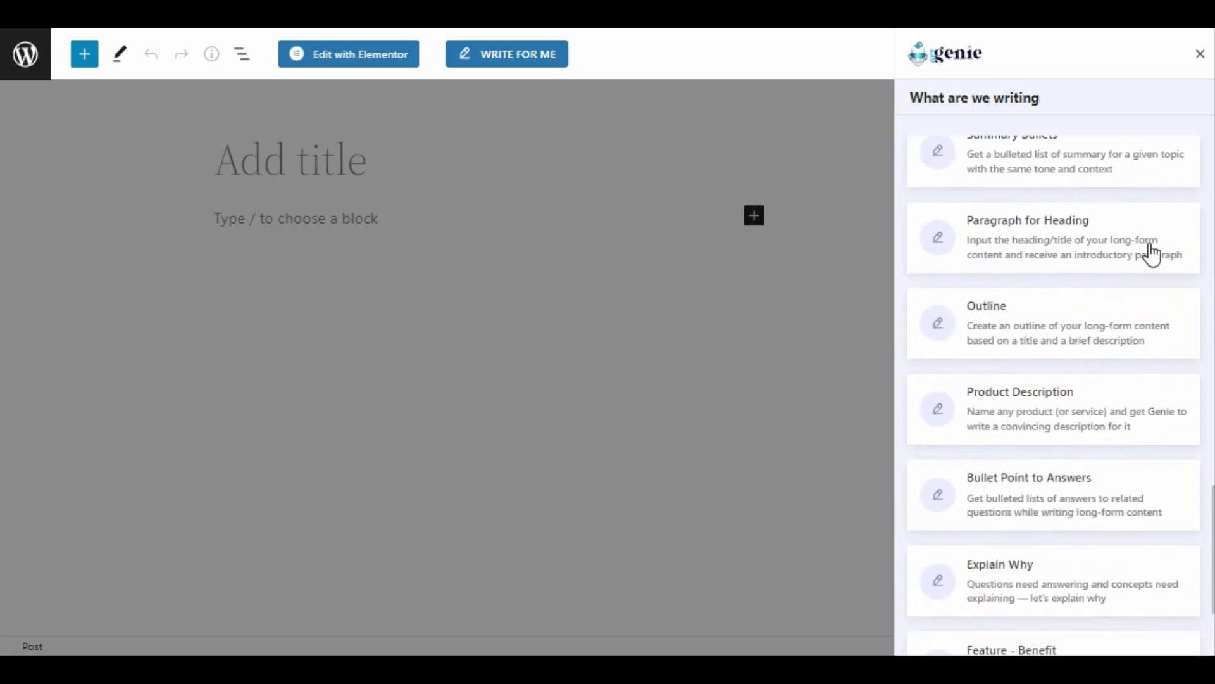
scroll(1151, 243, down, 8)
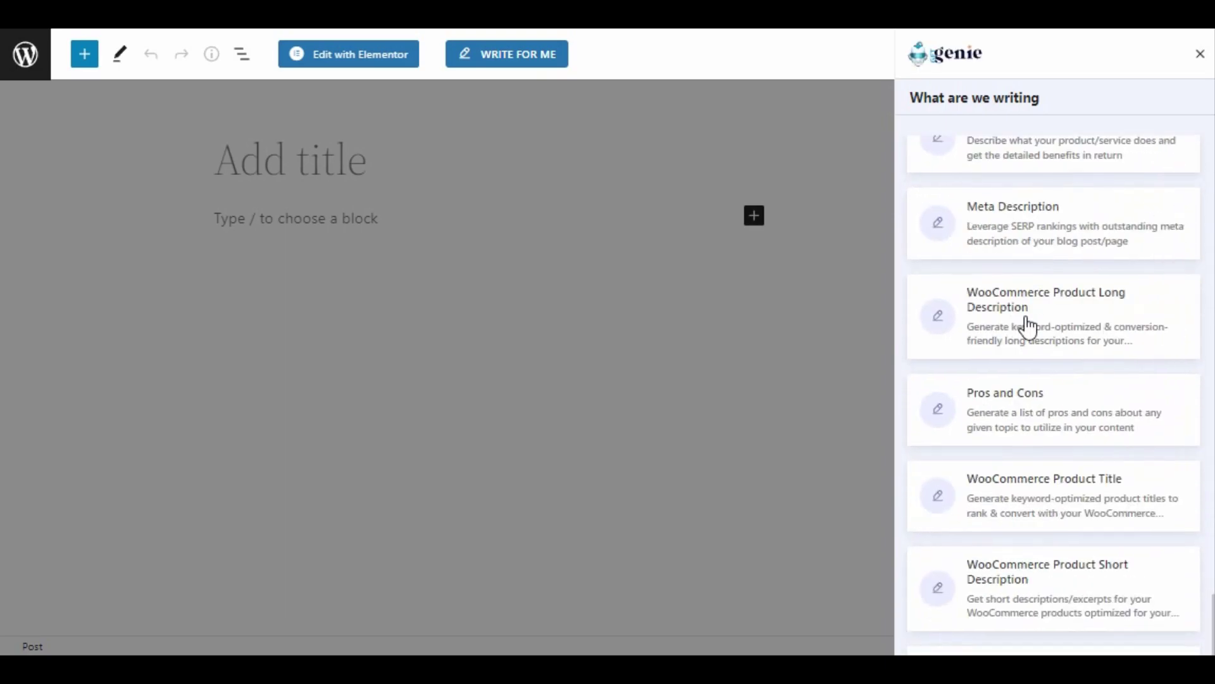
click(1083, 322)
Step: Enter ShopEngine as the product name with keywords starting 'Most complete WooCommerce solution'
click(1039, 208)
text(ShopEngine)
click(985, 336)
text(Most complete WooCo)
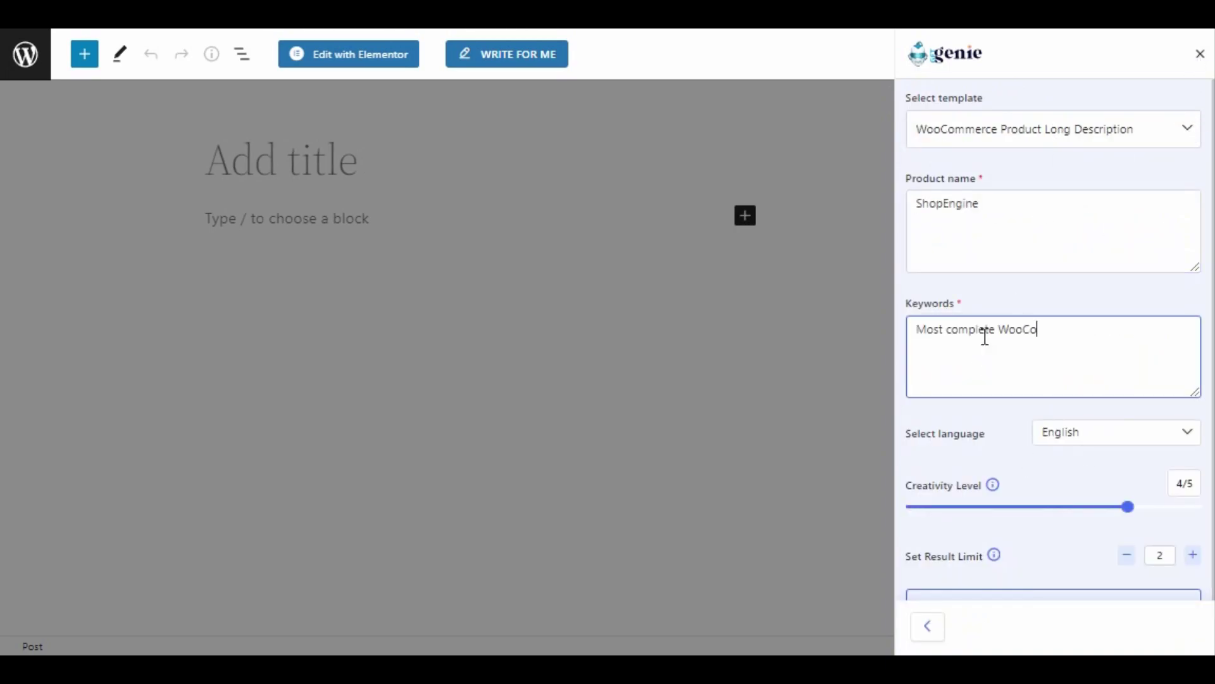
text(mmerce solution. Create your online store in)
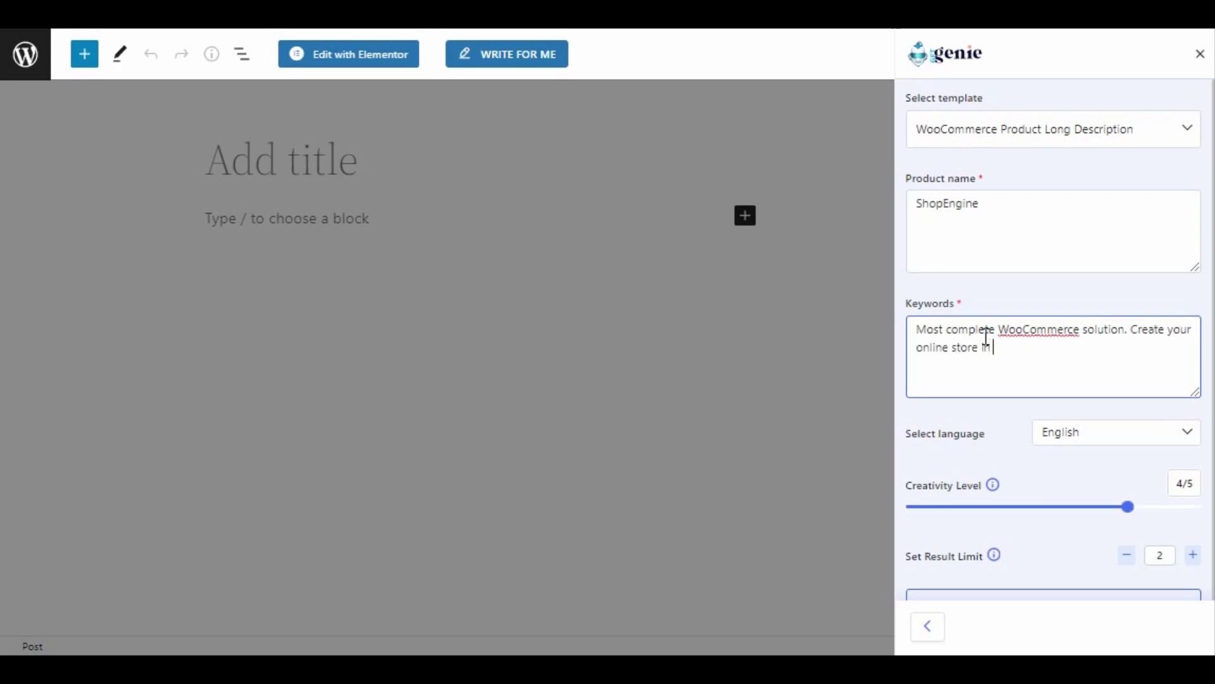
text( just a few clicks. Comes will all type of advanced features, widgets and woocommerce templates.)
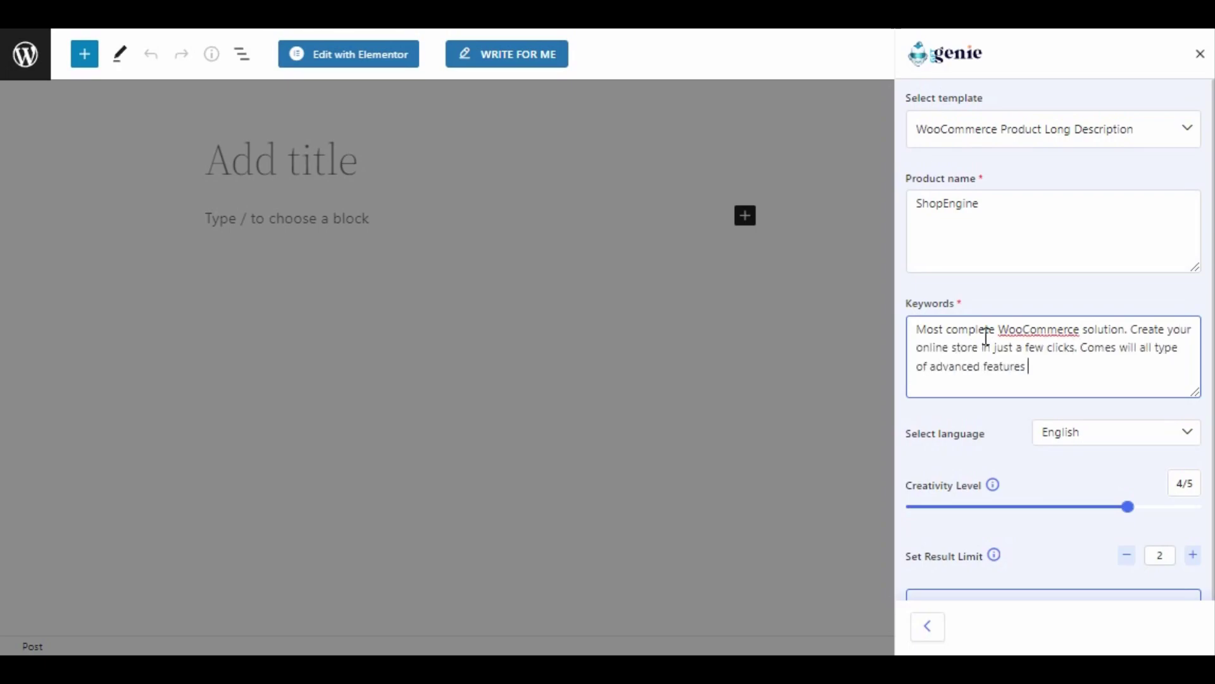
Step: Keep English output, set creativity to 3, and generate the long descriptions
click(1194, 431)
click(1185, 432)
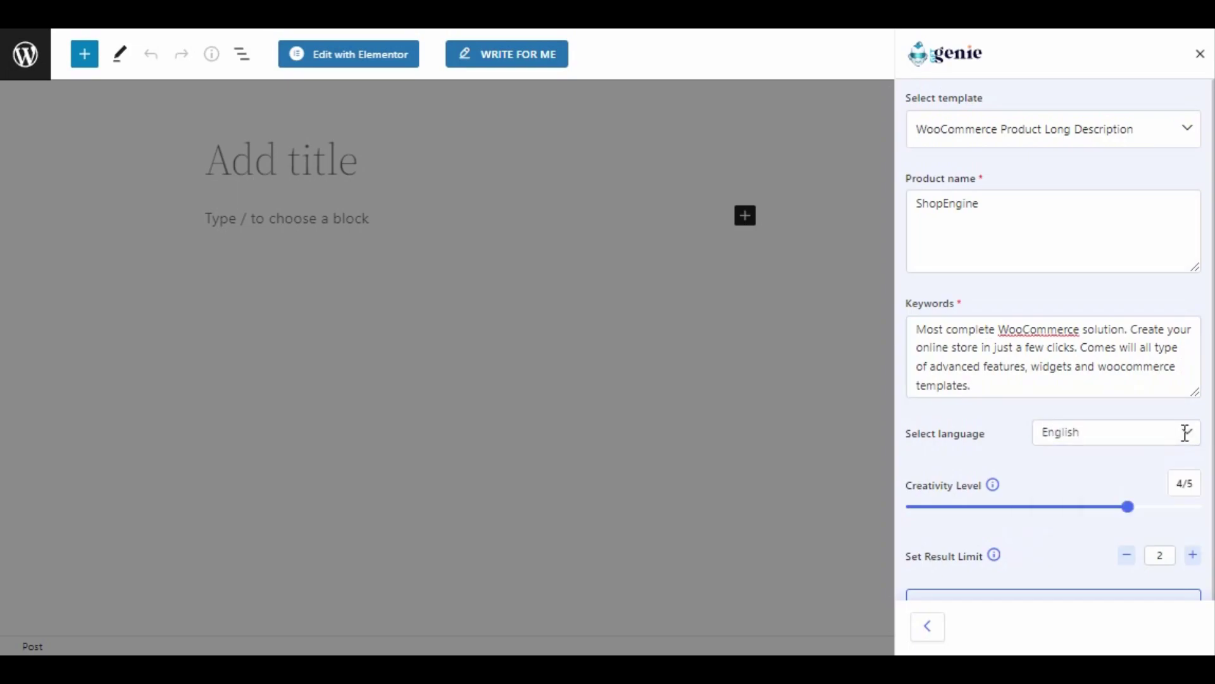
click(1054, 506)
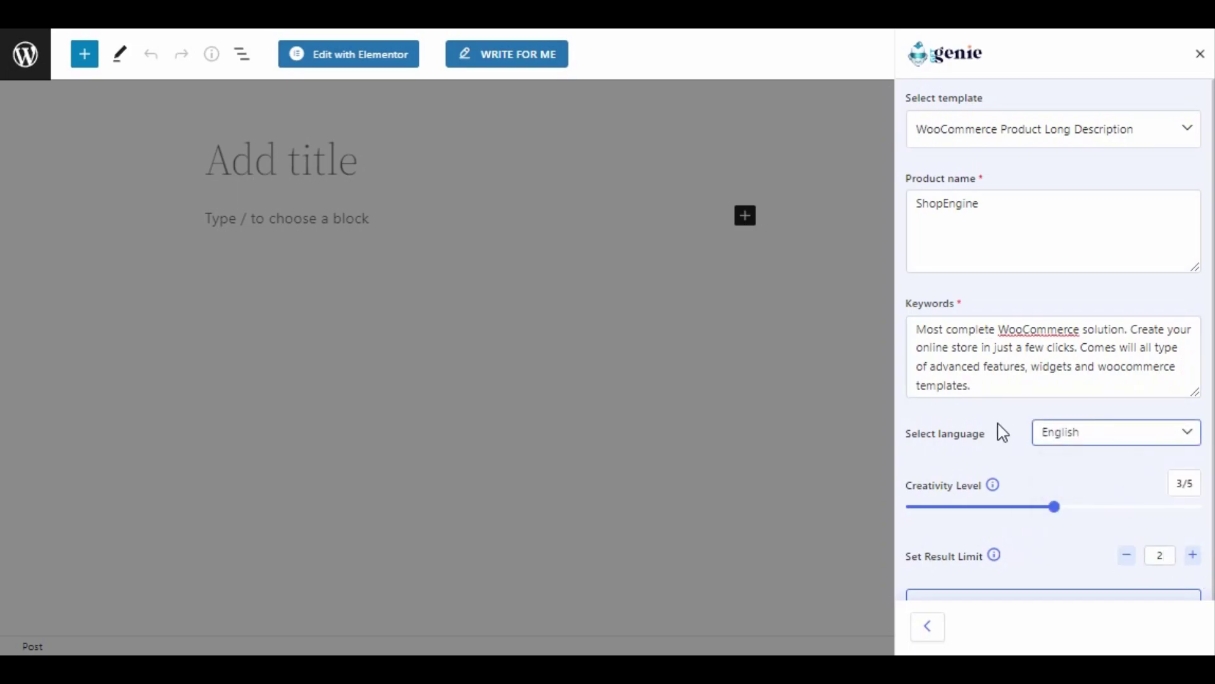
scroll(1162, 525, down, 2)
click(1098, 522)
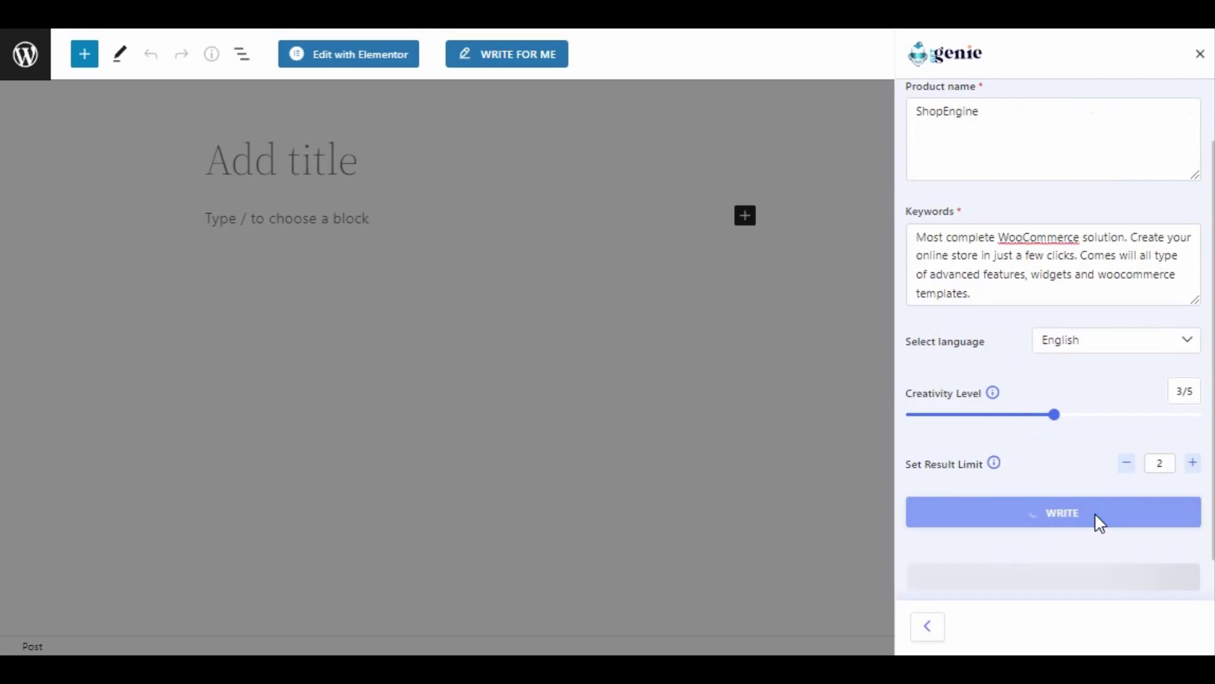
scroll(1095, 516, down, 4)
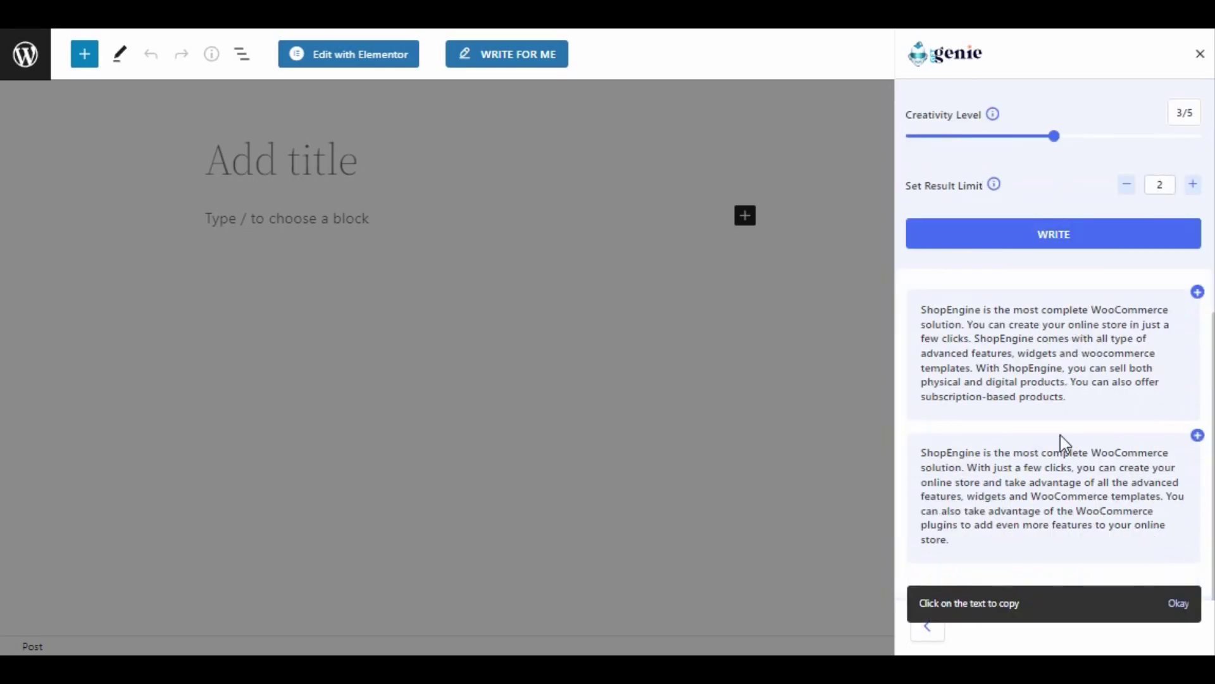